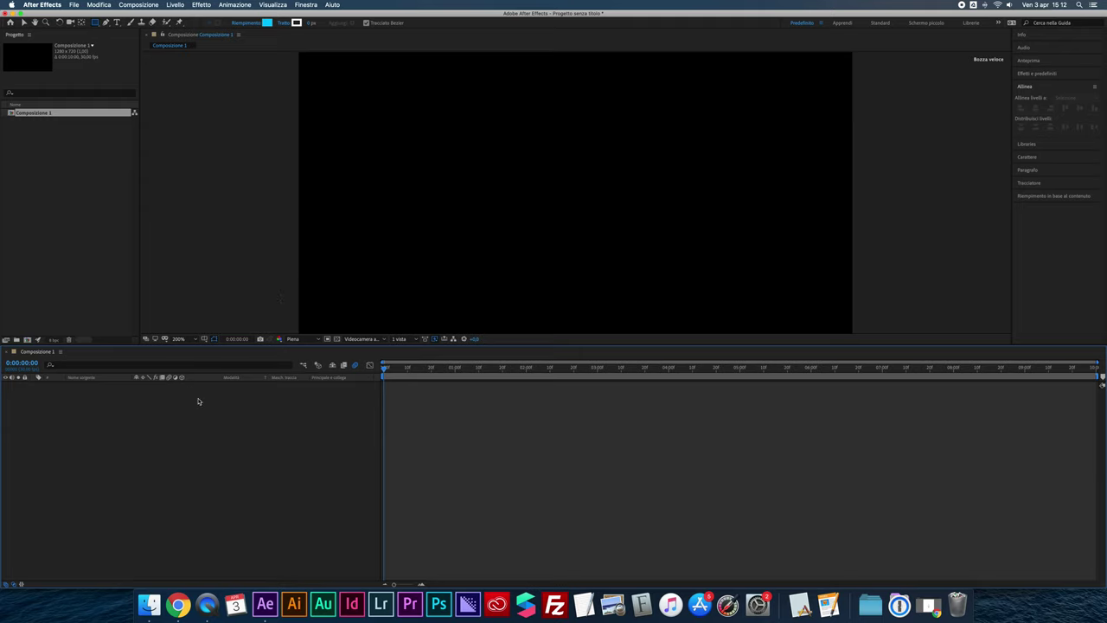
- Add a new shape layer, Livello forma 1, to the composition
right_click(124, 417)
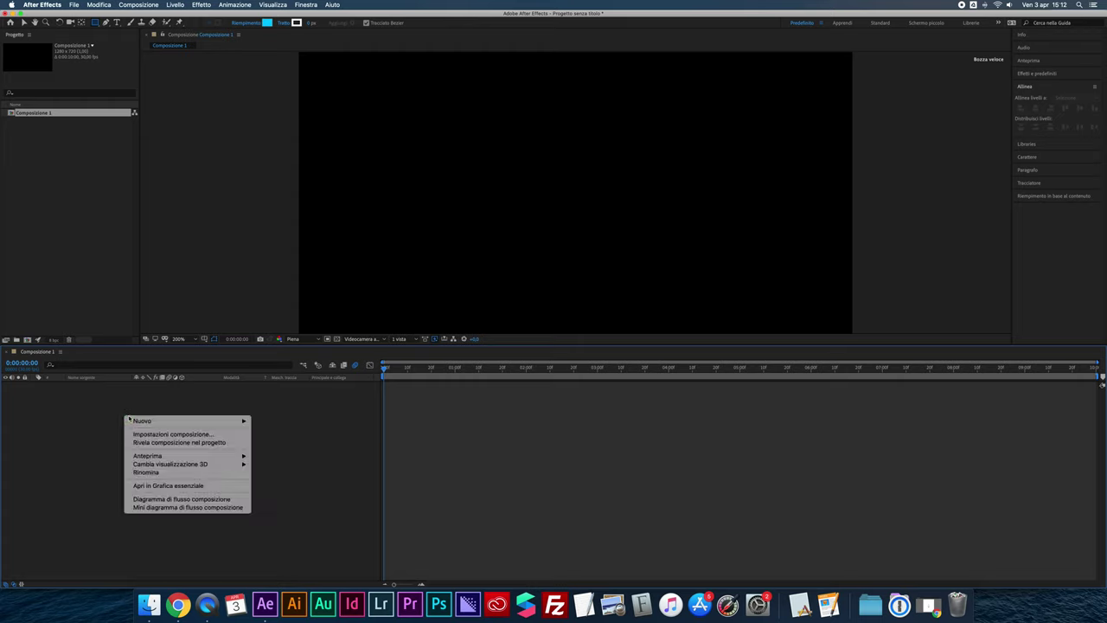
mouse_move(140, 420)
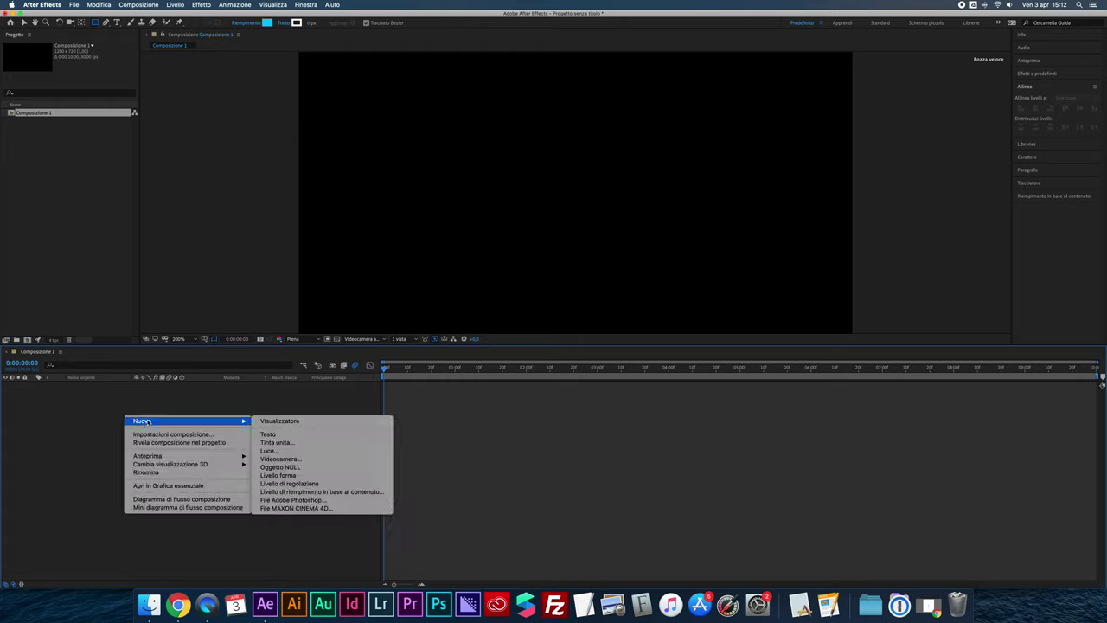
click(294, 475)
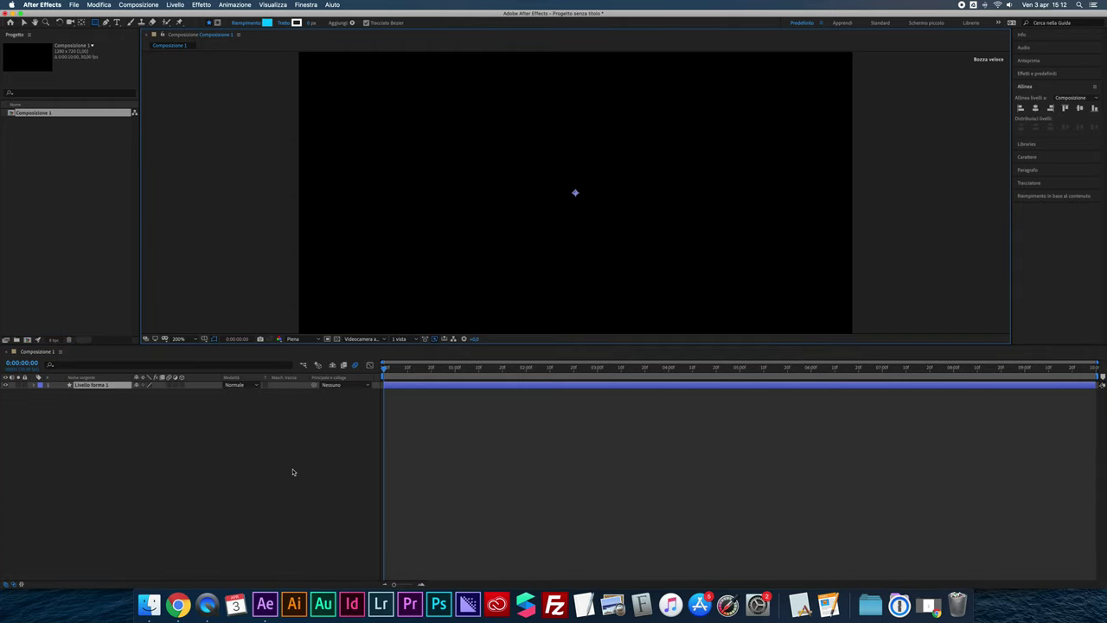
- Add a 100 × 100 rectangle path, Tracciato rettangolo 1, to the shape layer
click(37, 386)
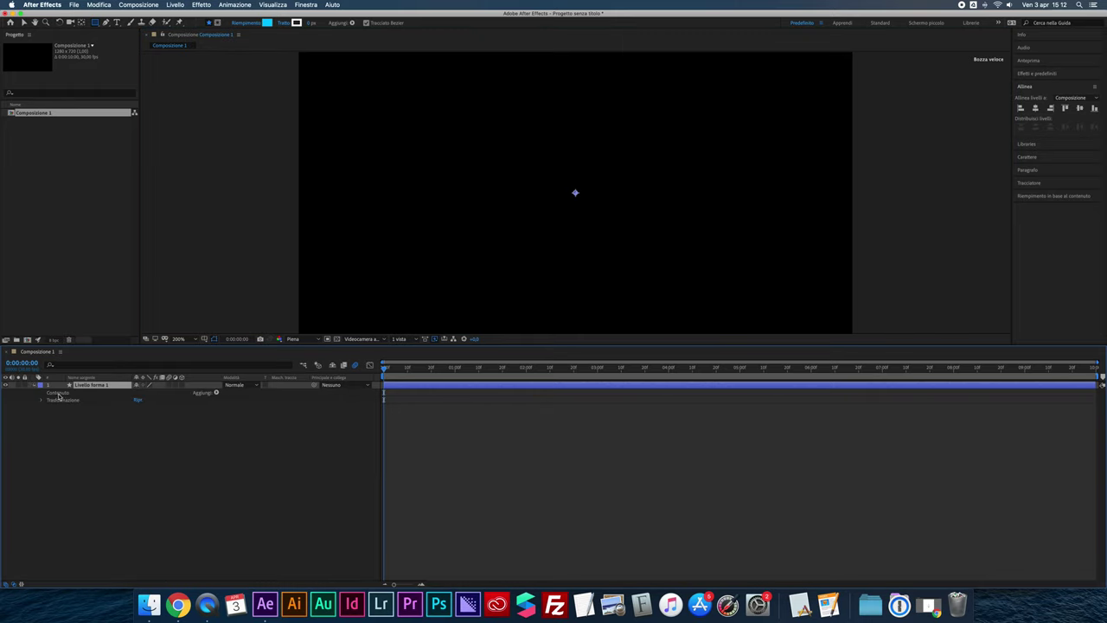
click(216, 393)
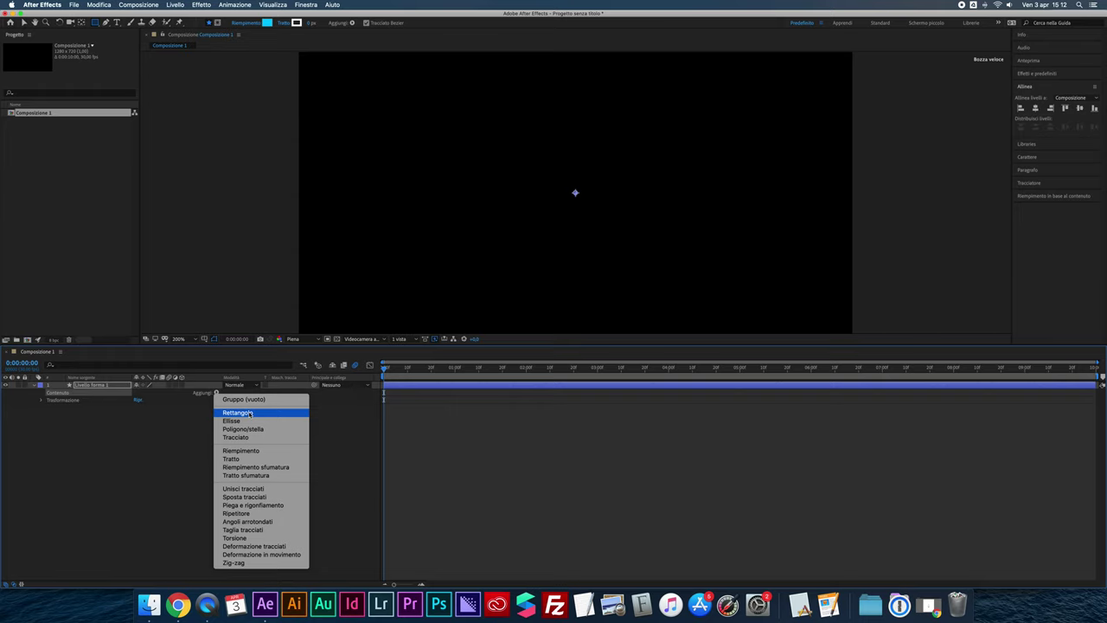
click(250, 414)
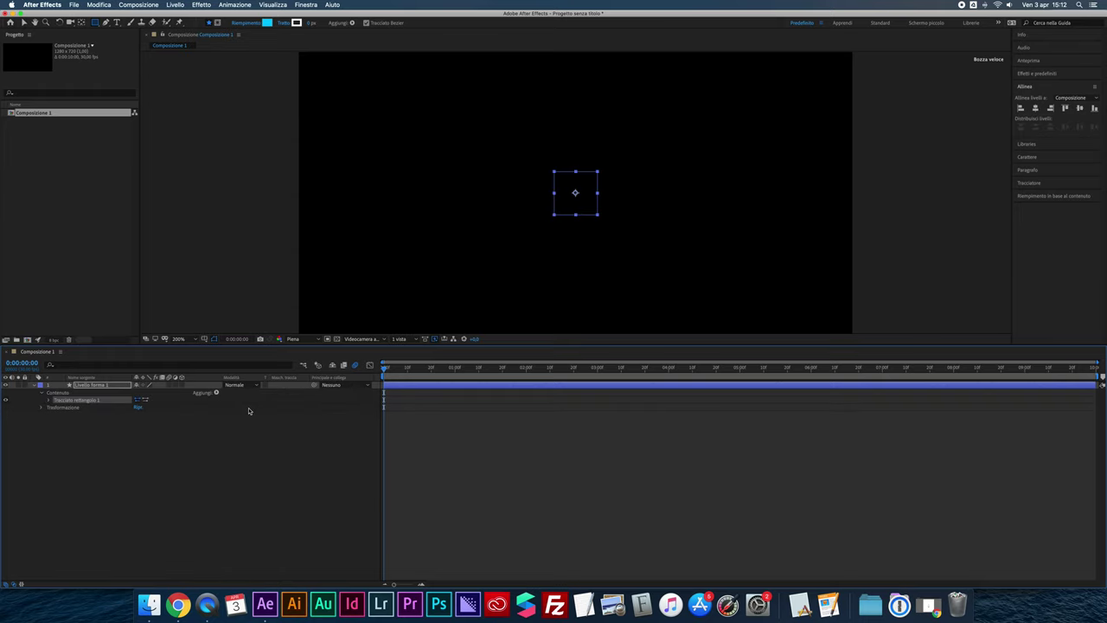
click(50, 400)
- Add Riempimento 1 to the rectangle and set its colour to light blue
click(159, 408)
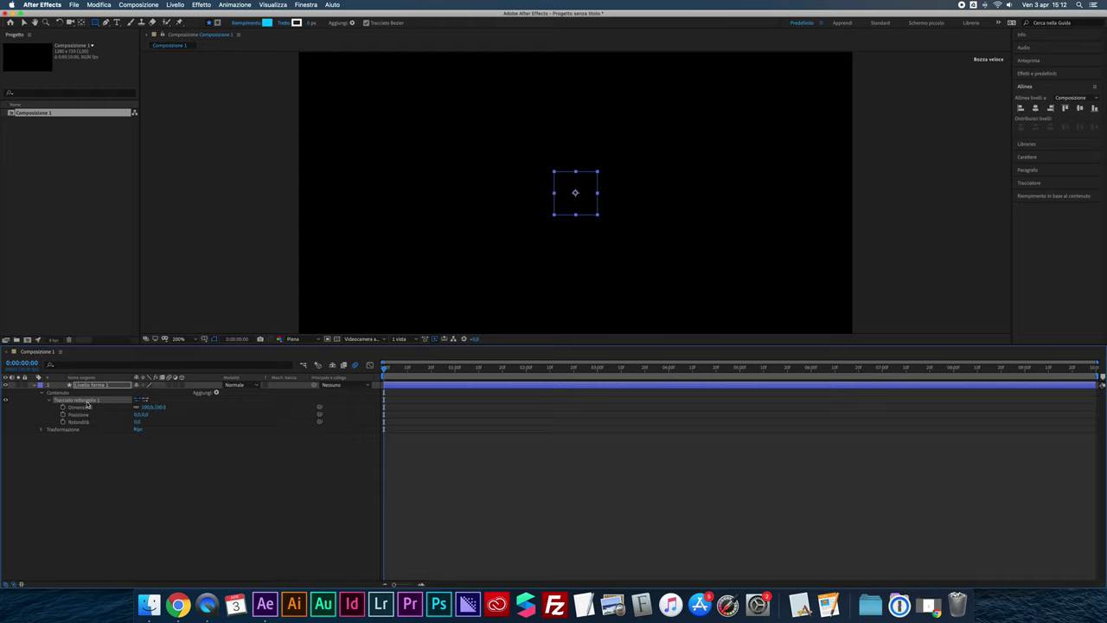
click(217, 394)
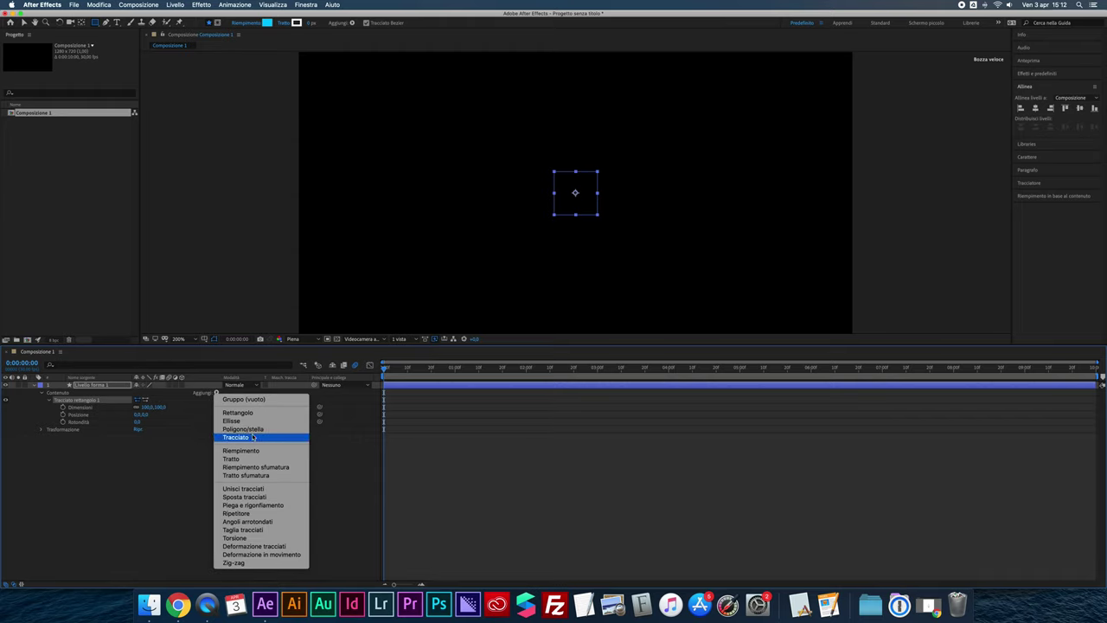
click(266, 451)
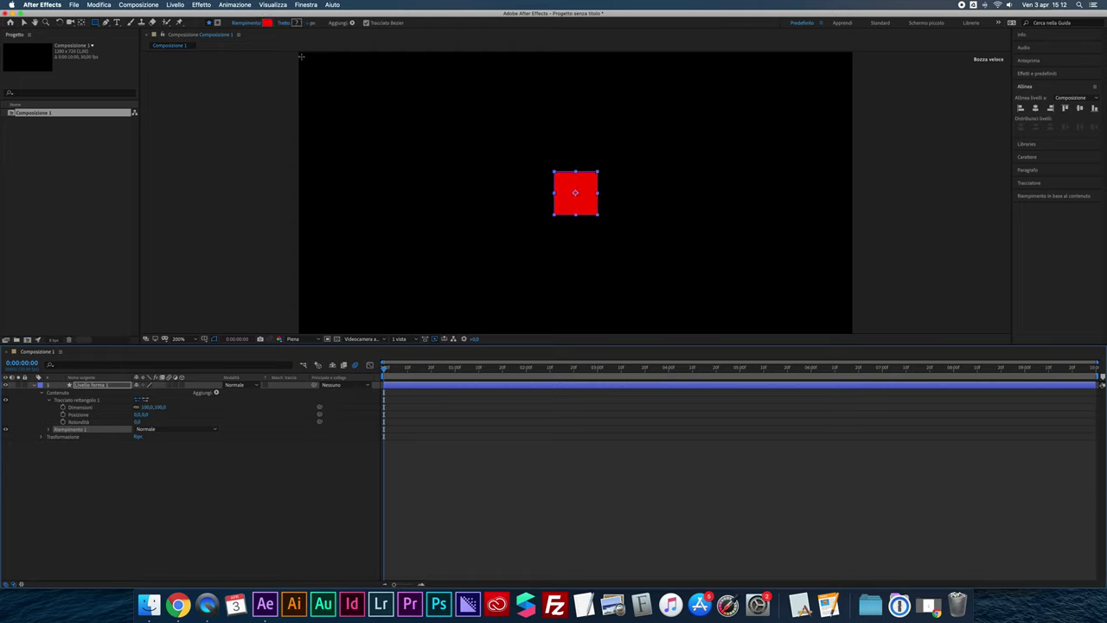
click(267, 23)
drag(573, 257, 570, 296)
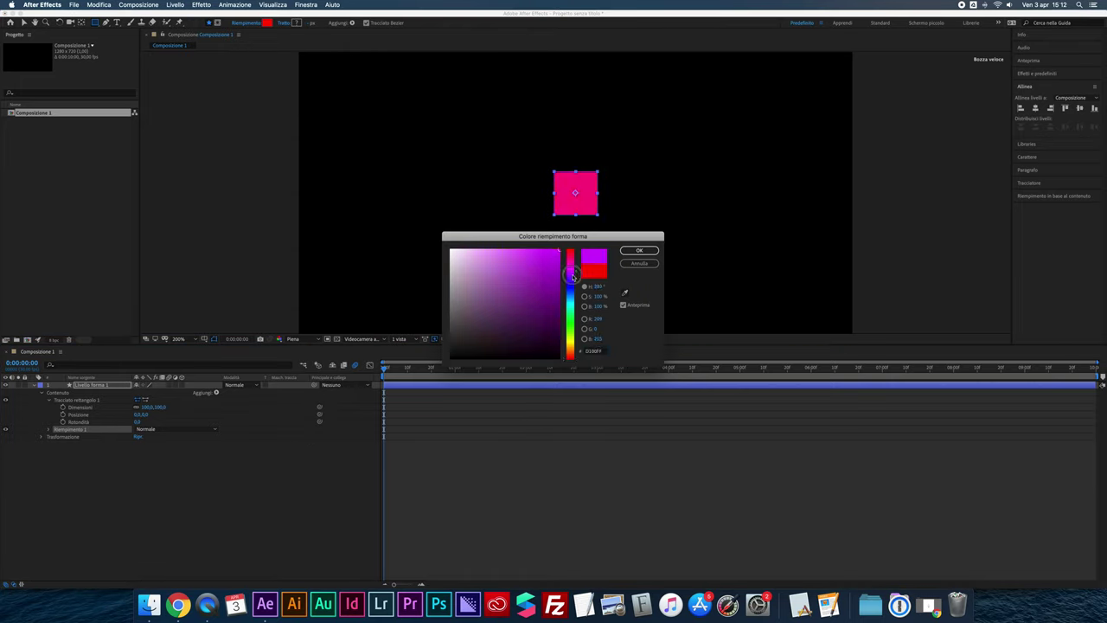
click(654, 250)
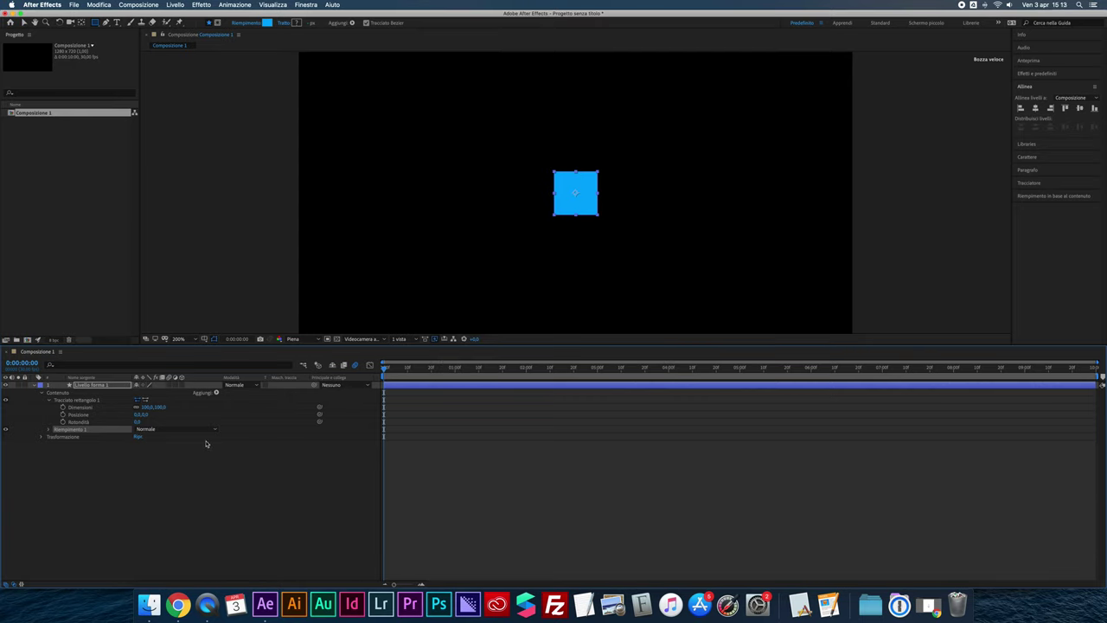
click(57, 392)
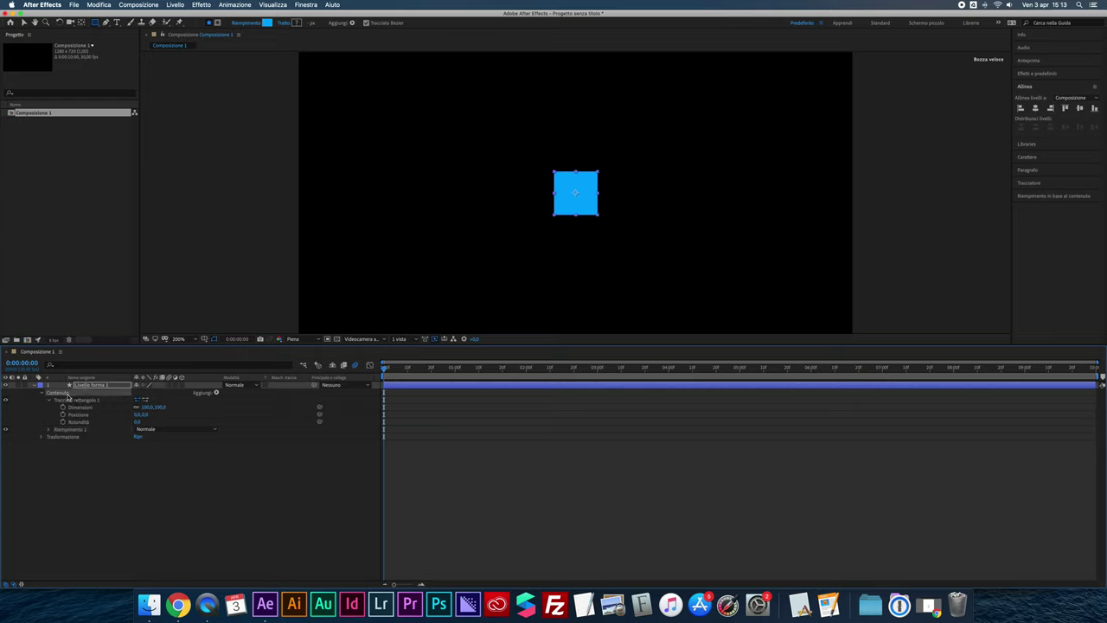
- Add Ripetitore 1 and set its position offset to 120 to space the square copies apart
click(216, 393)
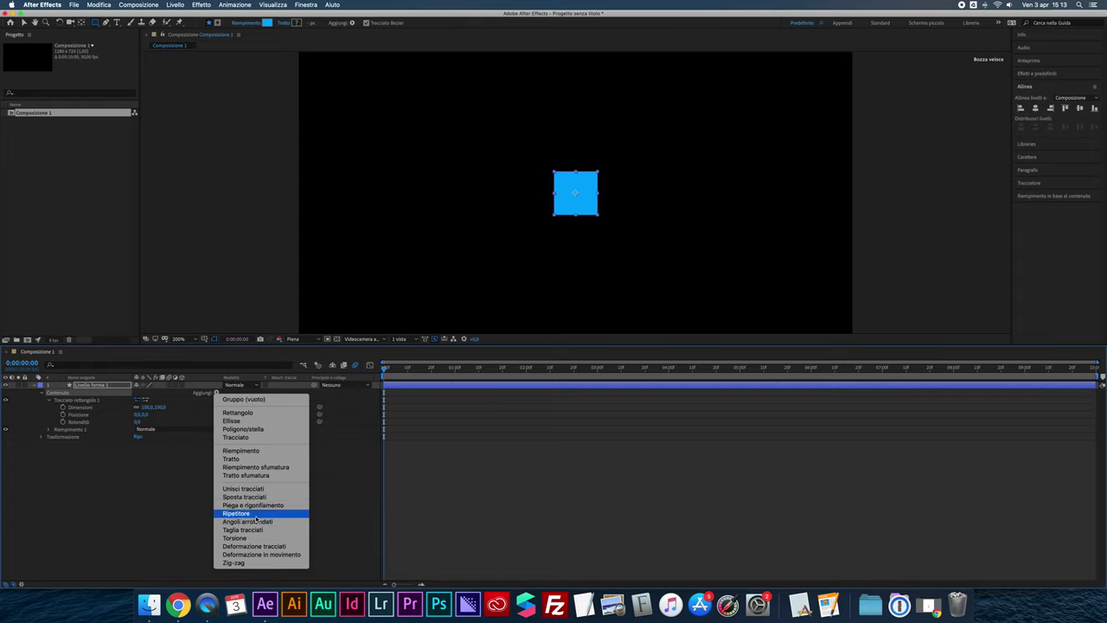
click(255, 514)
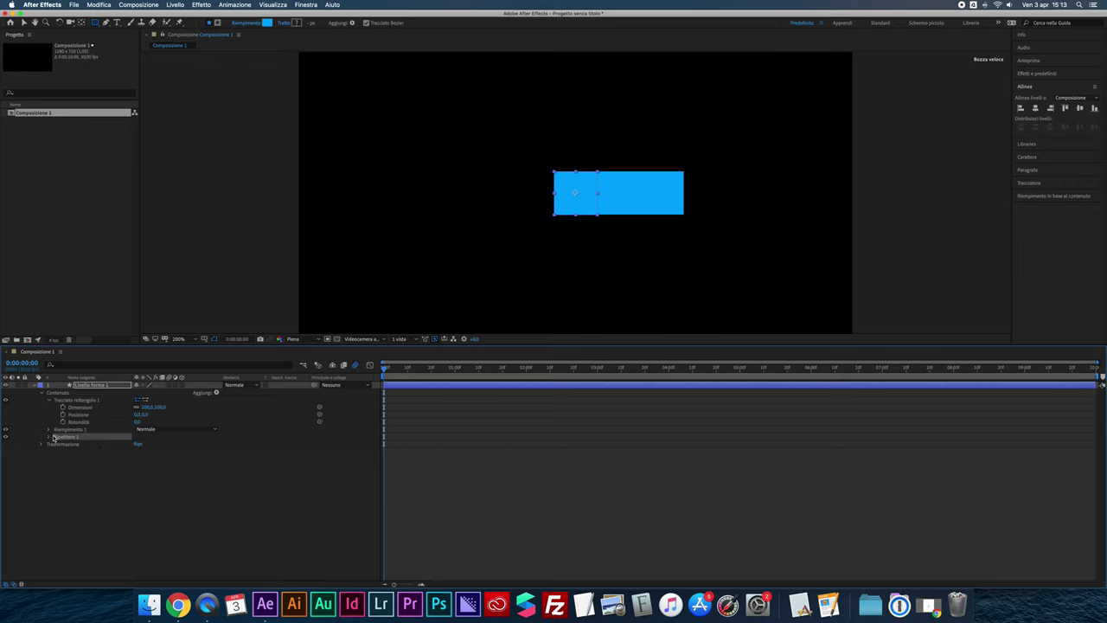
click(49, 437)
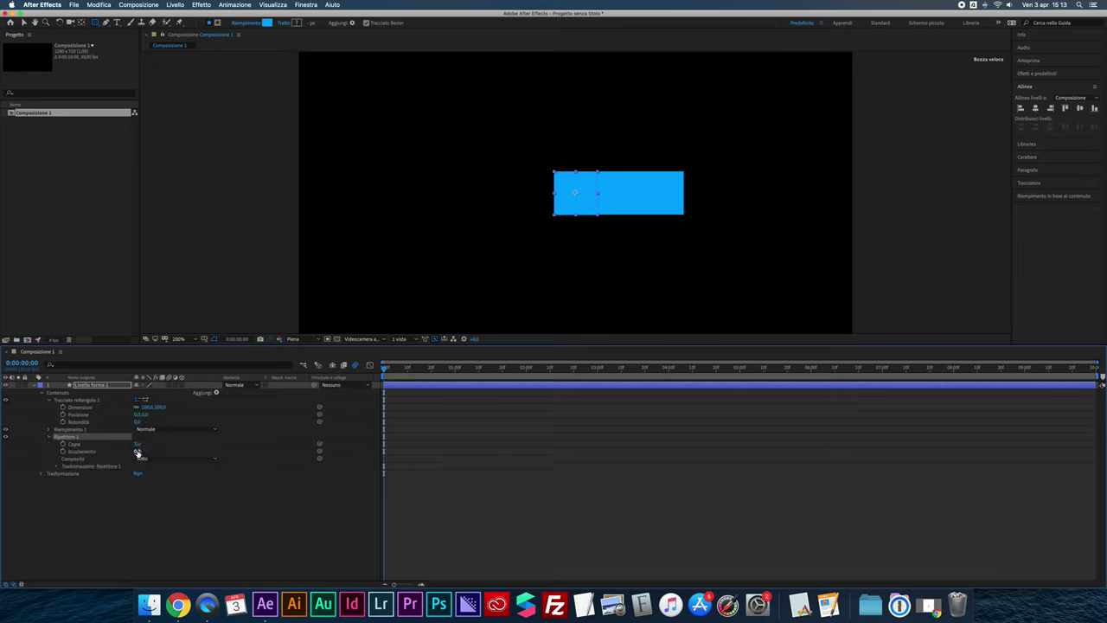
click(56, 466)
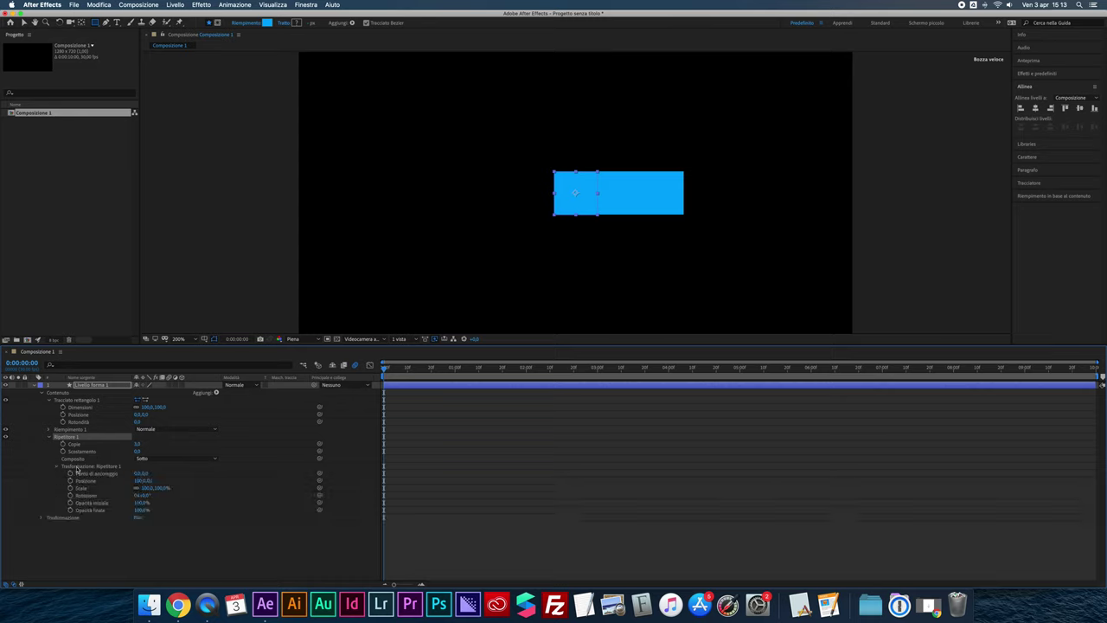
click(137, 481)
drag(137, 481, 144, 480)
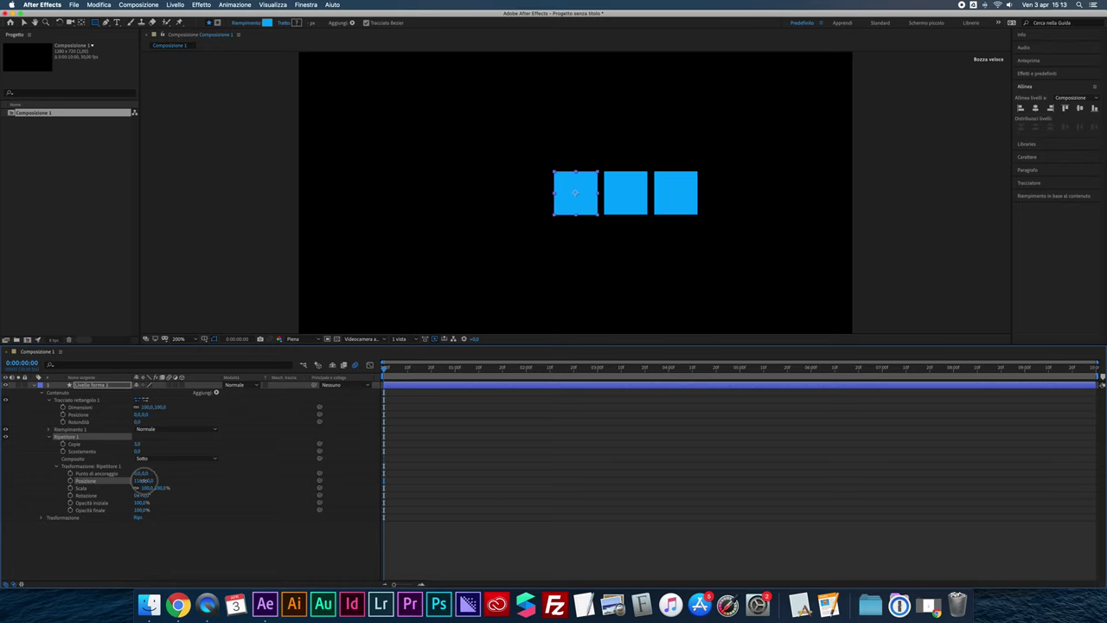
drag(143, 480, 145, 480)
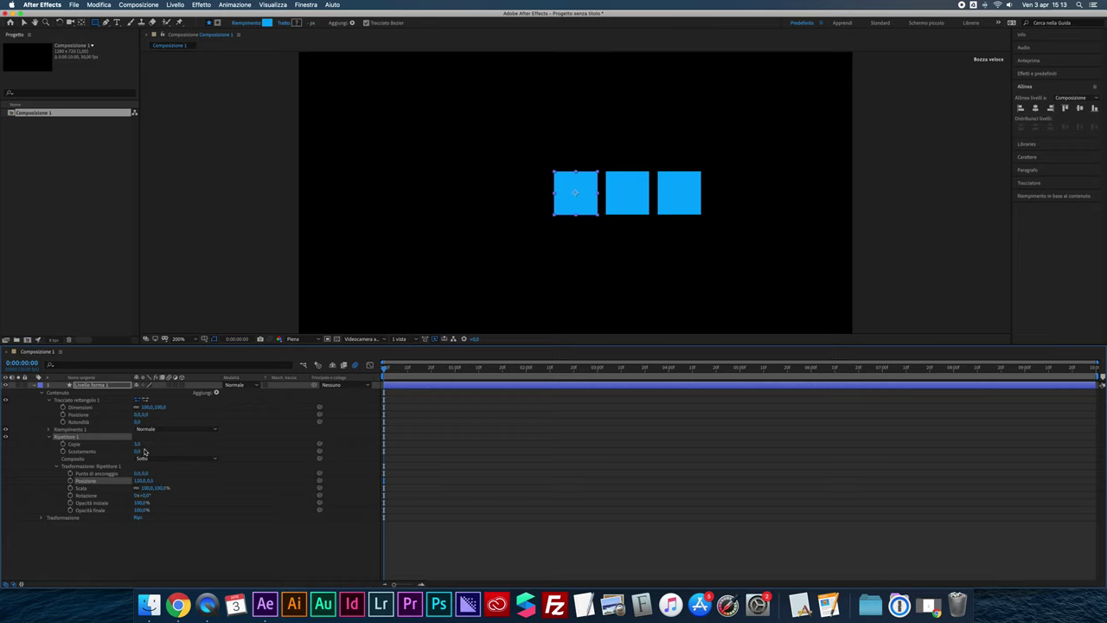
click(137, 444)
- Set Copie to 6, scrub Scostamento to about -4 to centre the row, and go to 0:00:02:00
text(6)
key(Return)
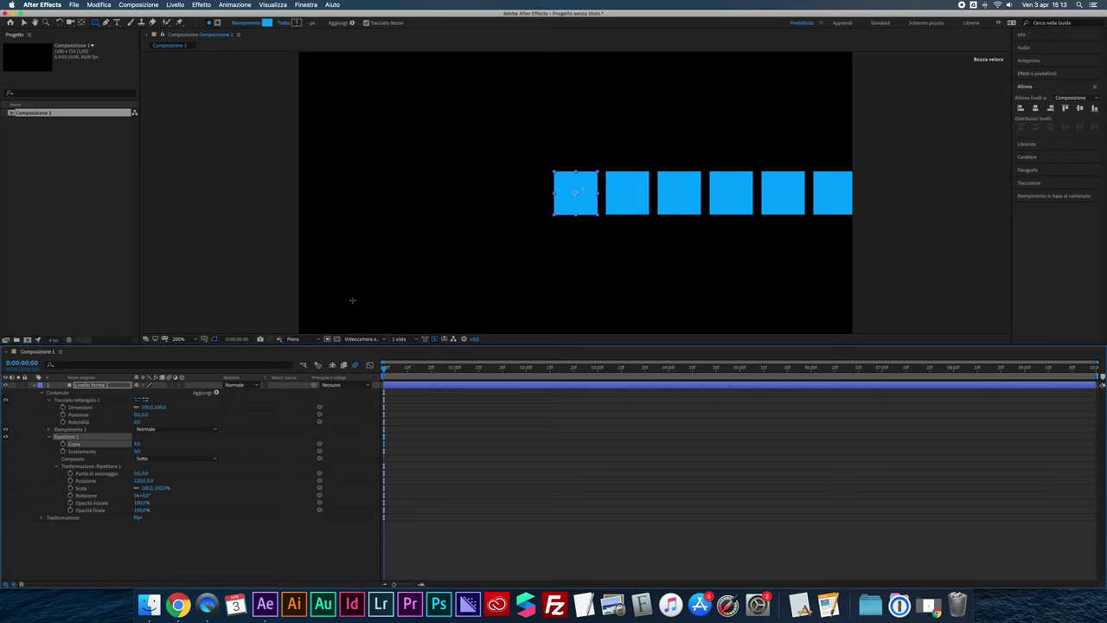
drag(140, 451, 136, 451)
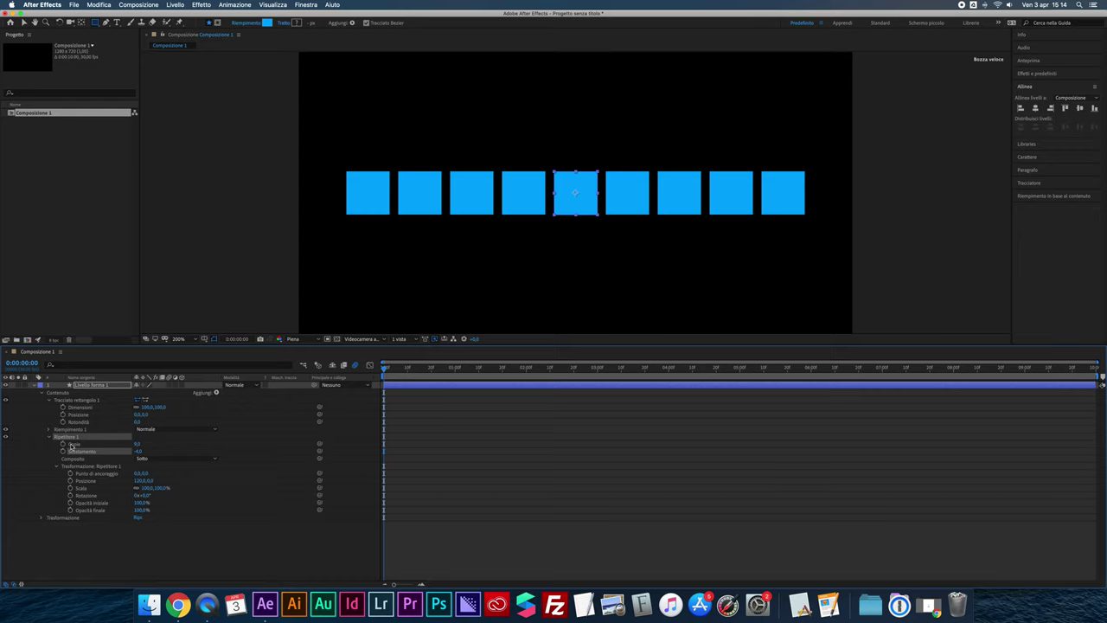
drag(384, 368, 381, 373)
drag(386, 372, 528, 375)
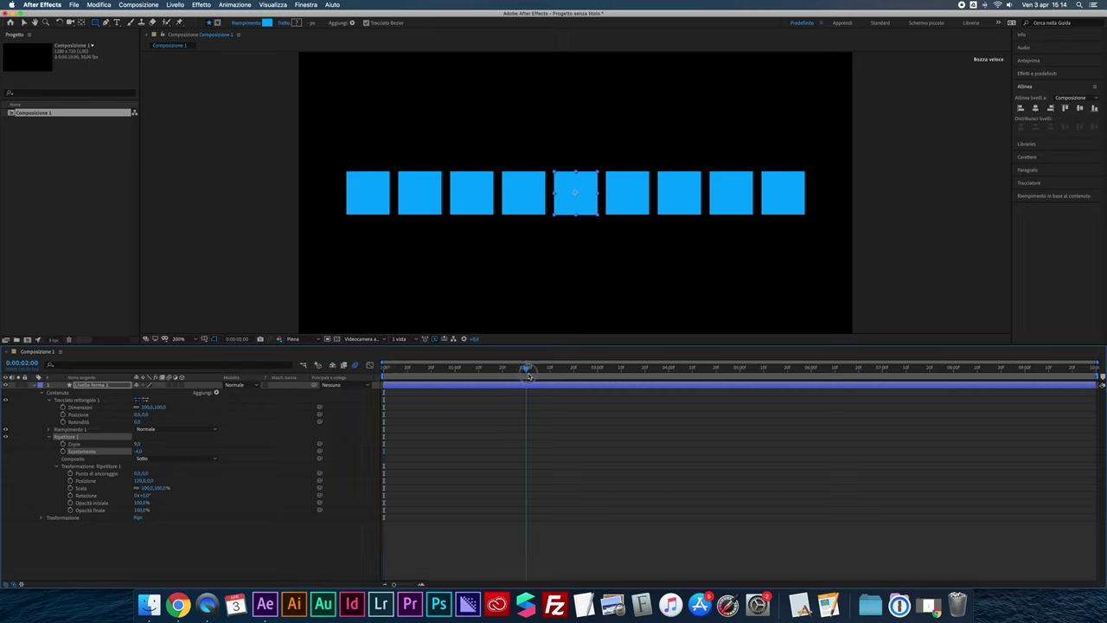
- Keyframe Copie at 2 seconds, then set it to 0 at the first frame
click(63, 443)
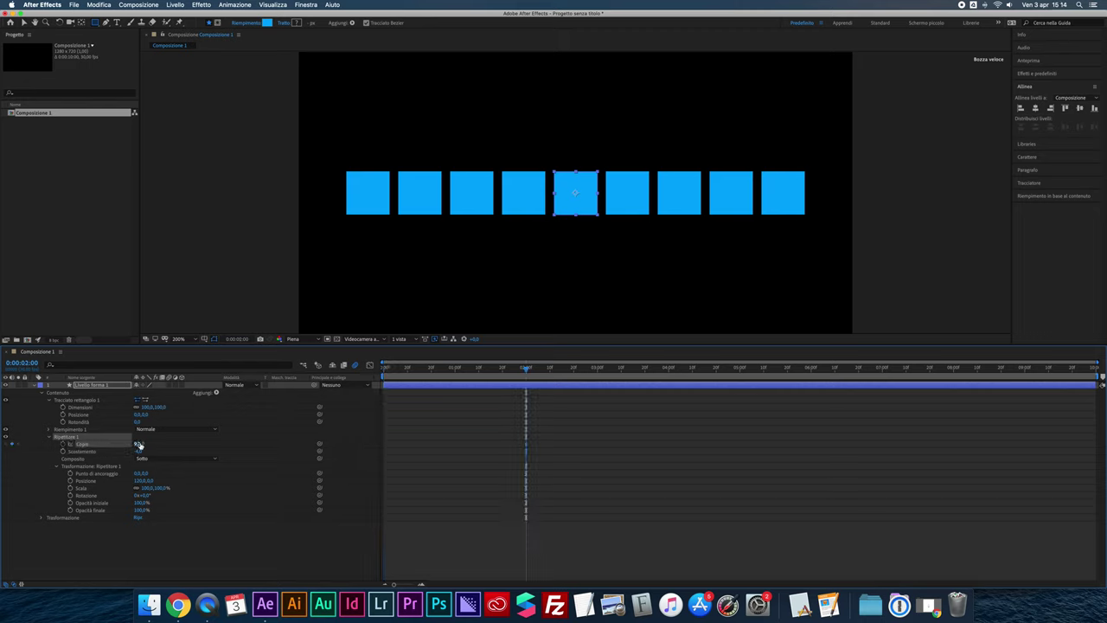
drag(525, 371, 384, 381)
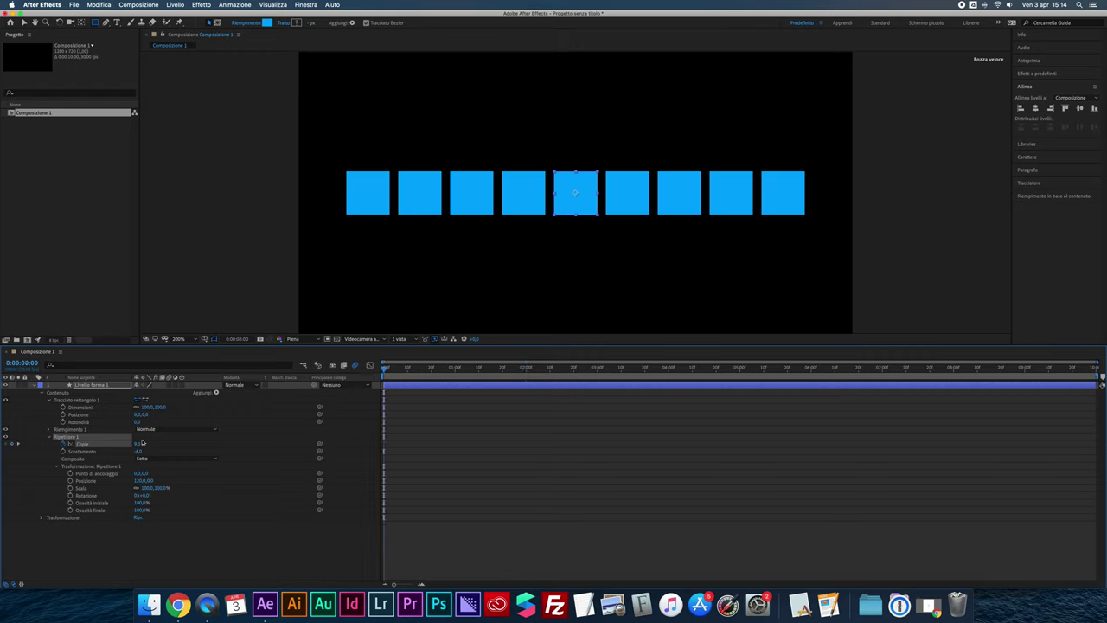
click(142, 443)
text(0)
key(Return)
- Preview the squares appearing one by one, then collapse Ripetitore 1
key(space)
drag(506, 367, 441, 368)
key(Home)
key(space)
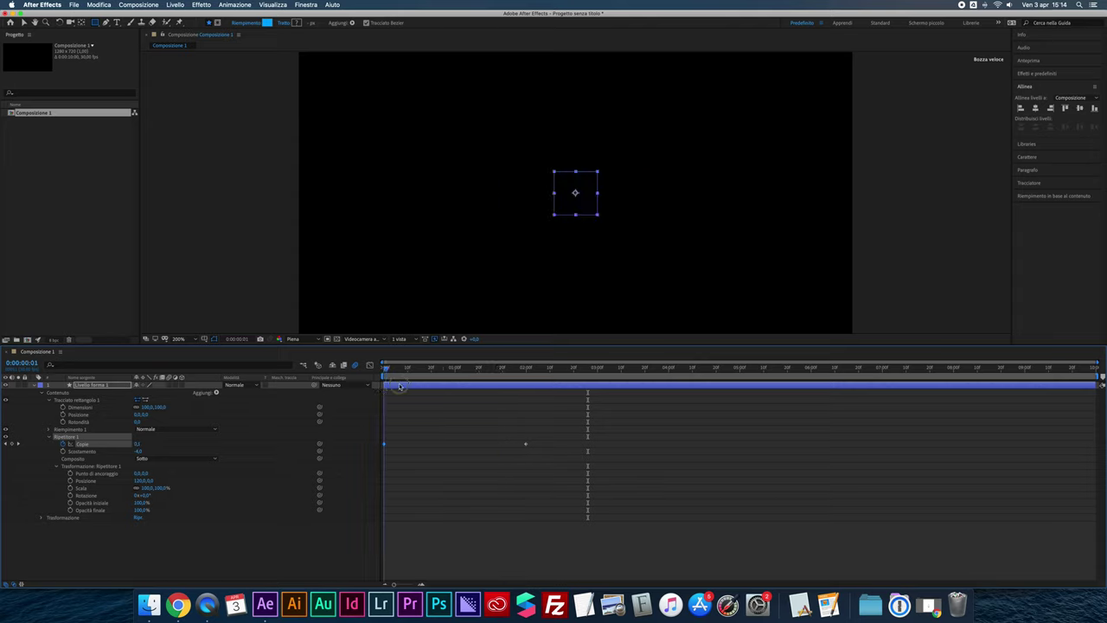
key(space)
click(49, 438)
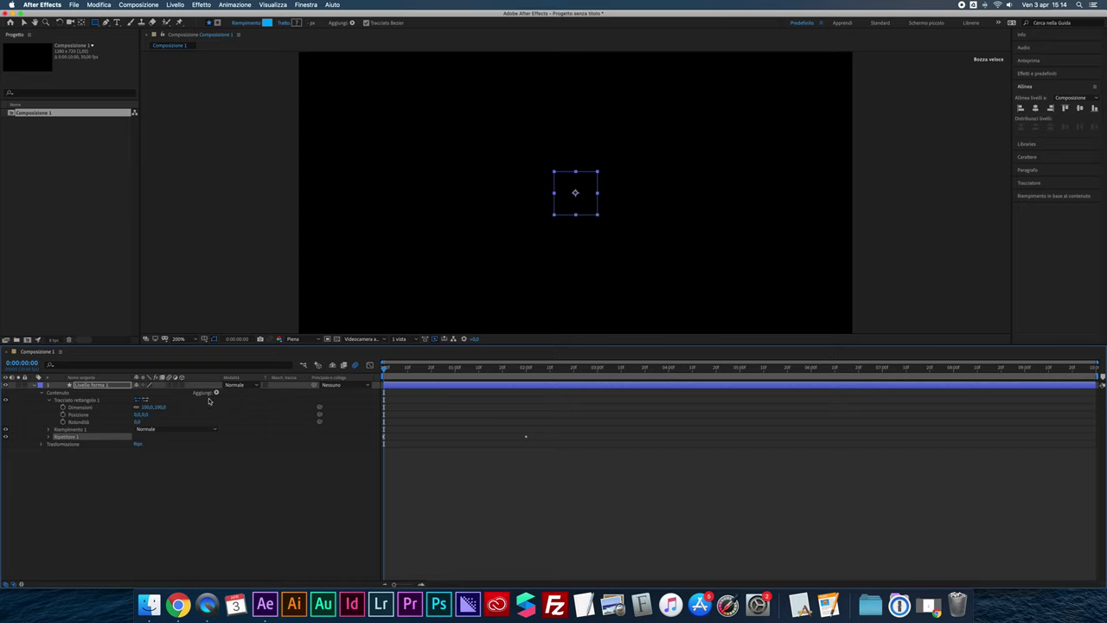
- Add a second repeater, Ripetitore 2, and expand its Trasformazione properties
click(68, 393)
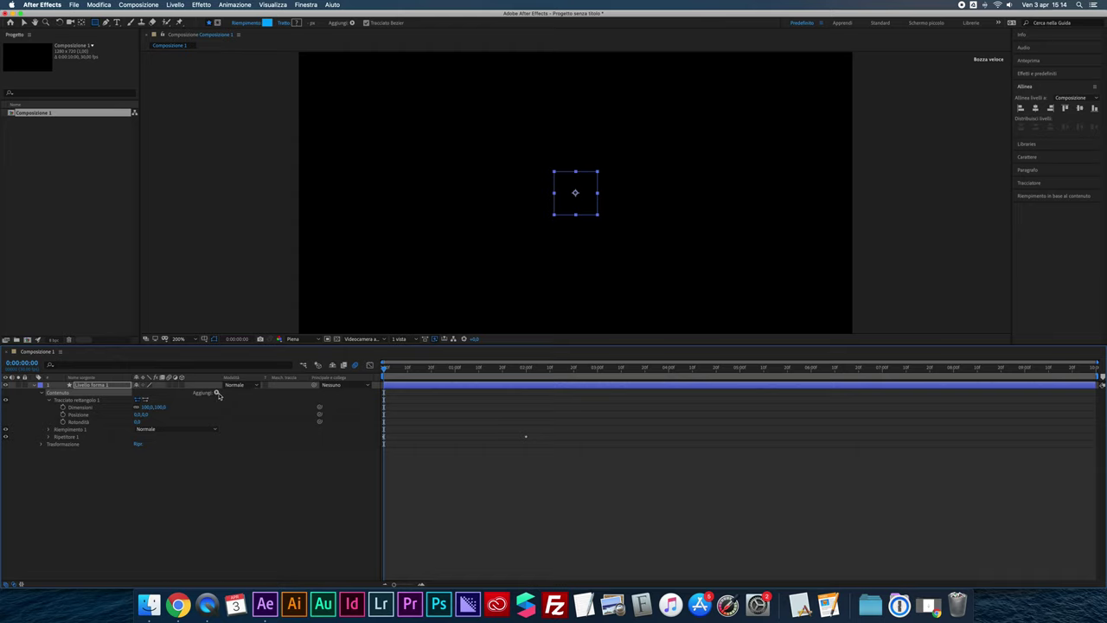
click(216, 393)
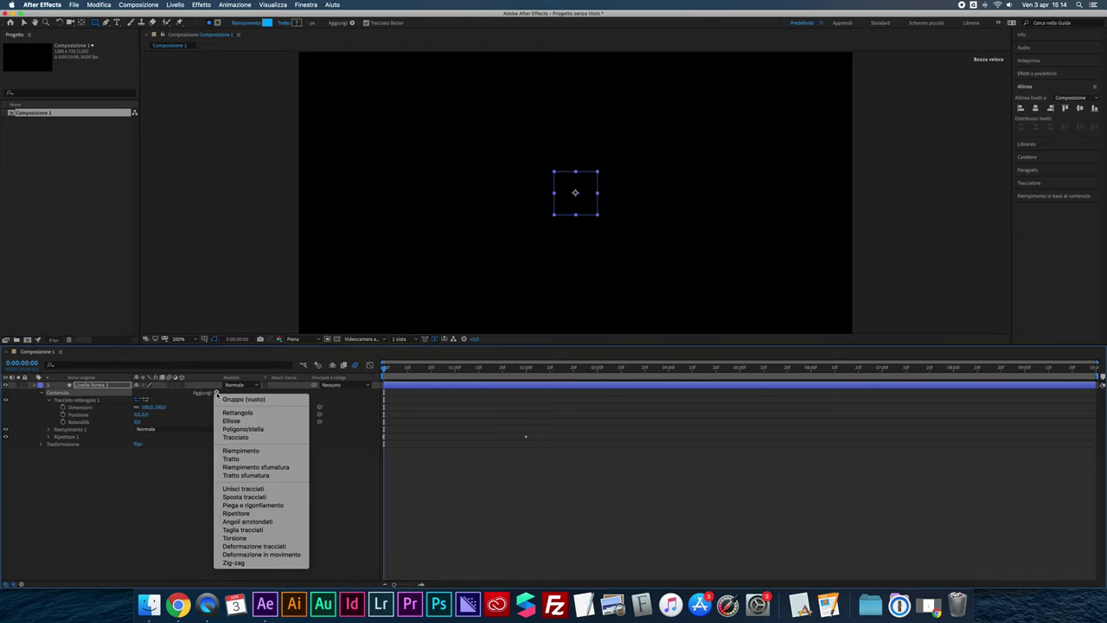
click(252, 514)
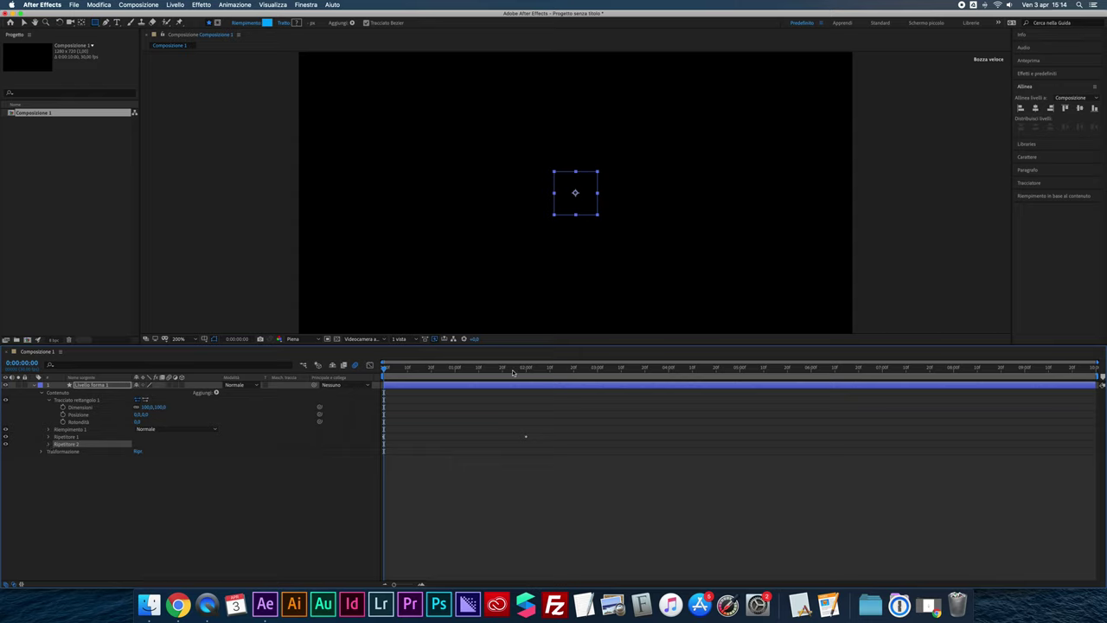
drag(515, 370, 550, 370)
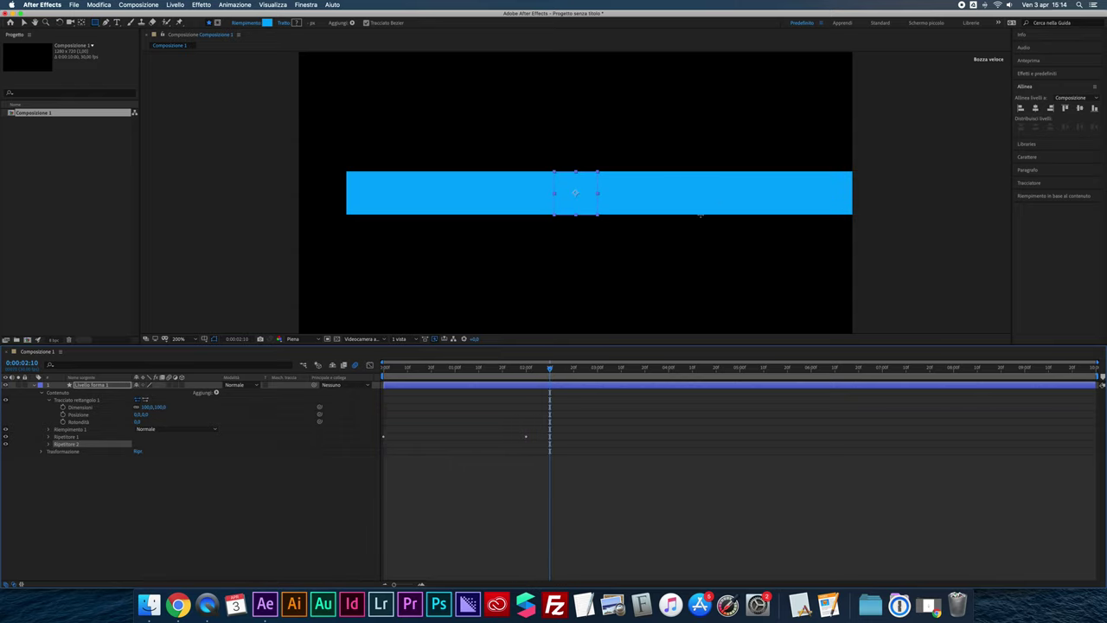
click(49, 444)
click(57, 474)
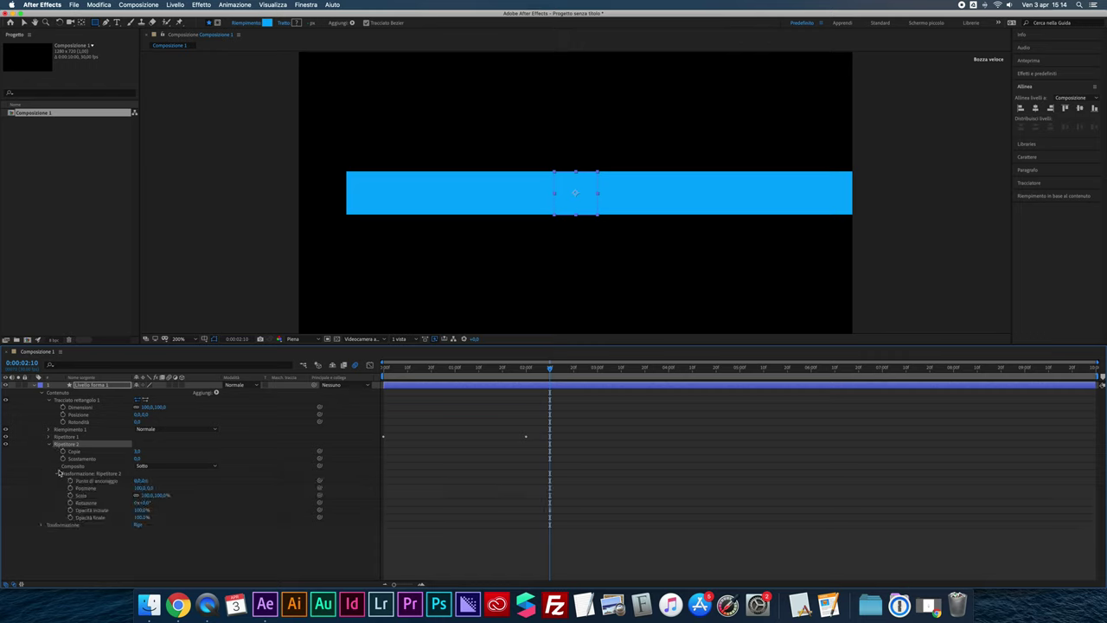
- Set Ripetitore 2's position offset to about 0,120 to stack the rows, then preview from the start
click(140, 488)
text(120)
key(Return)
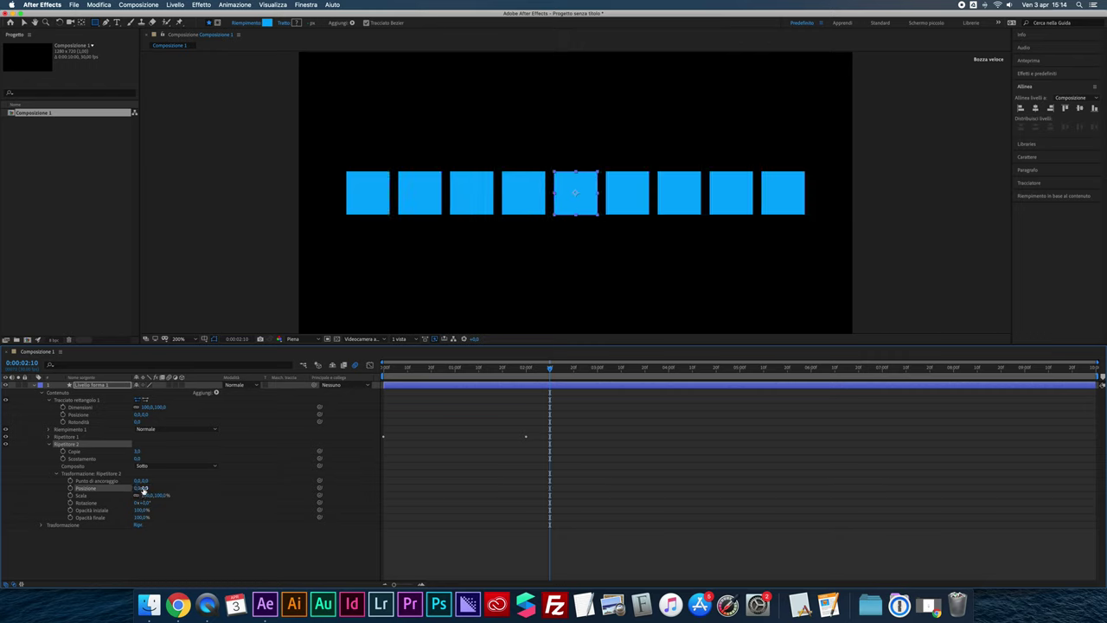
drag(143, 489, 155, 527)
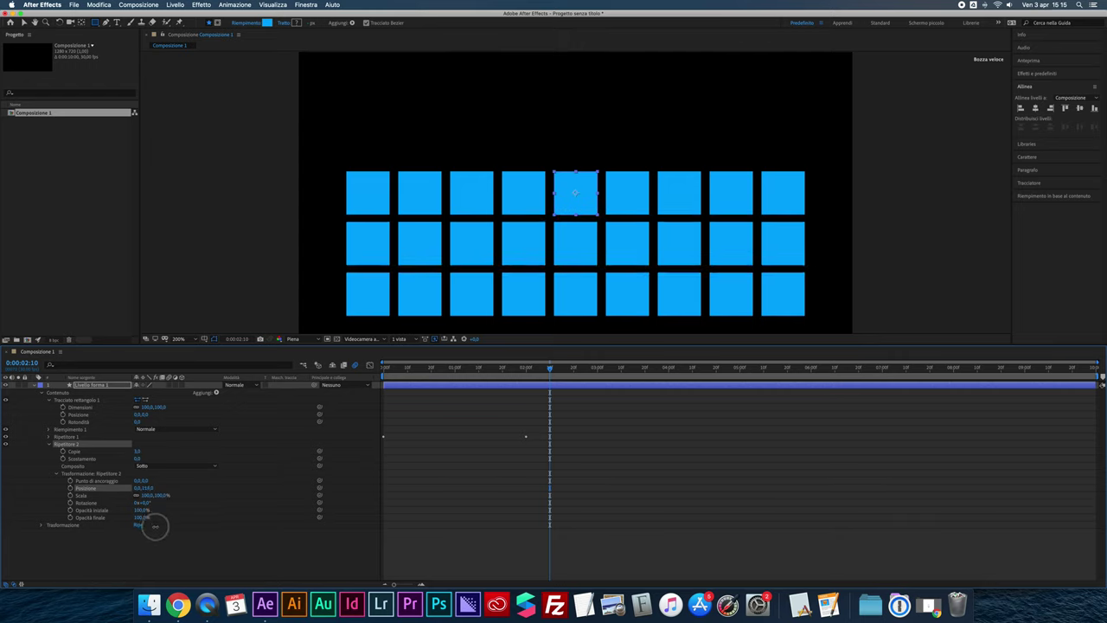
drag(156, 527, 156, 527)
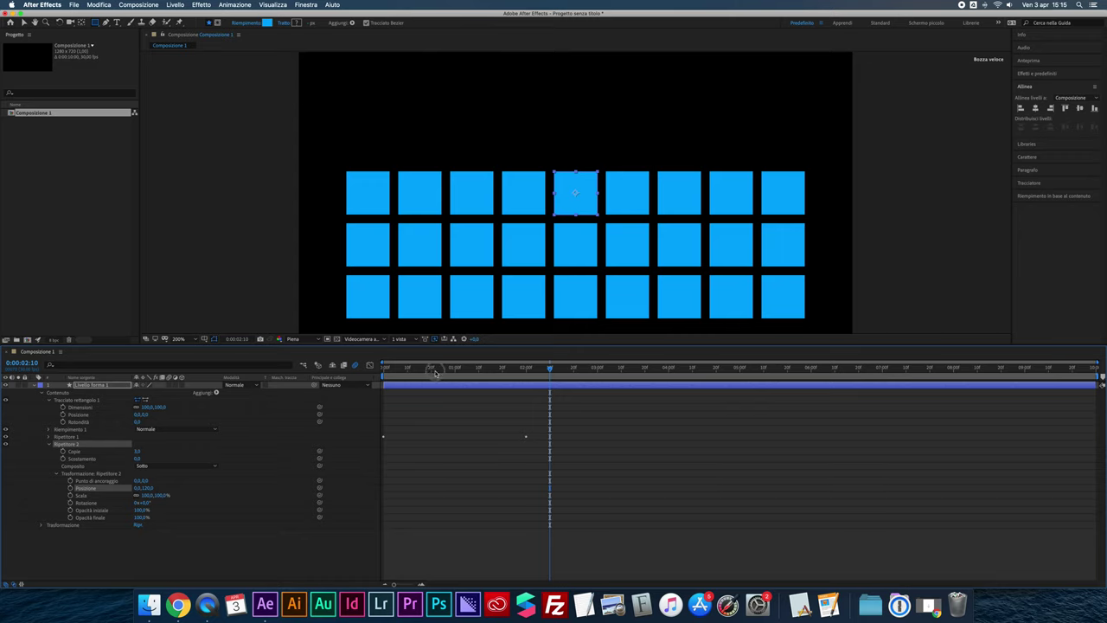
key(Home)
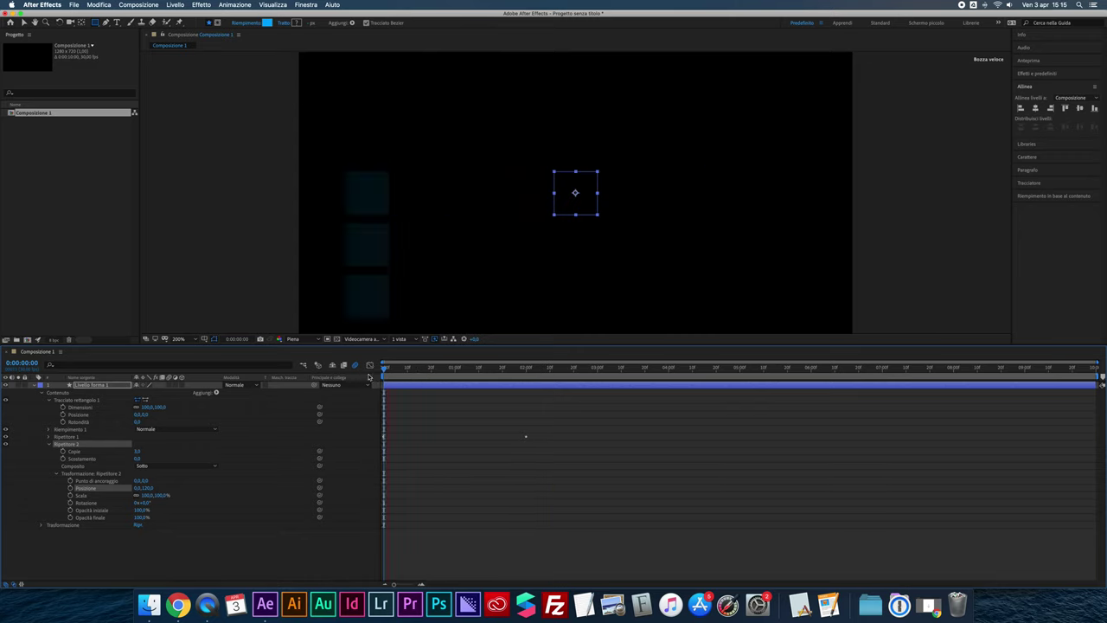
key(space)
key(space)
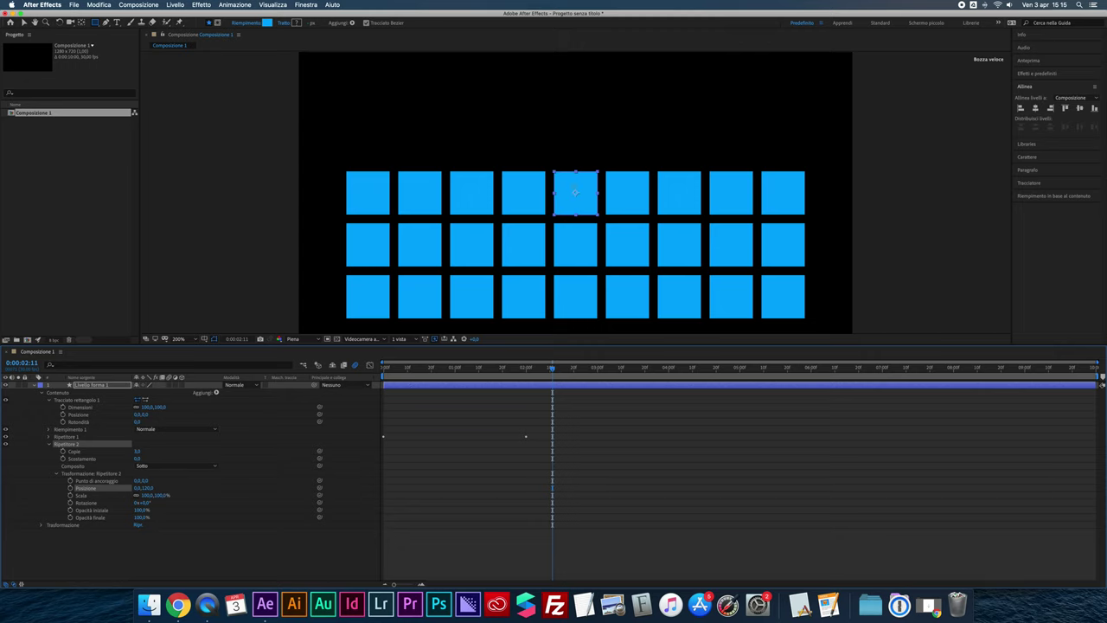
- Move the rectangle path upward and change Copie to 4 to test the grid
click(24, 21)
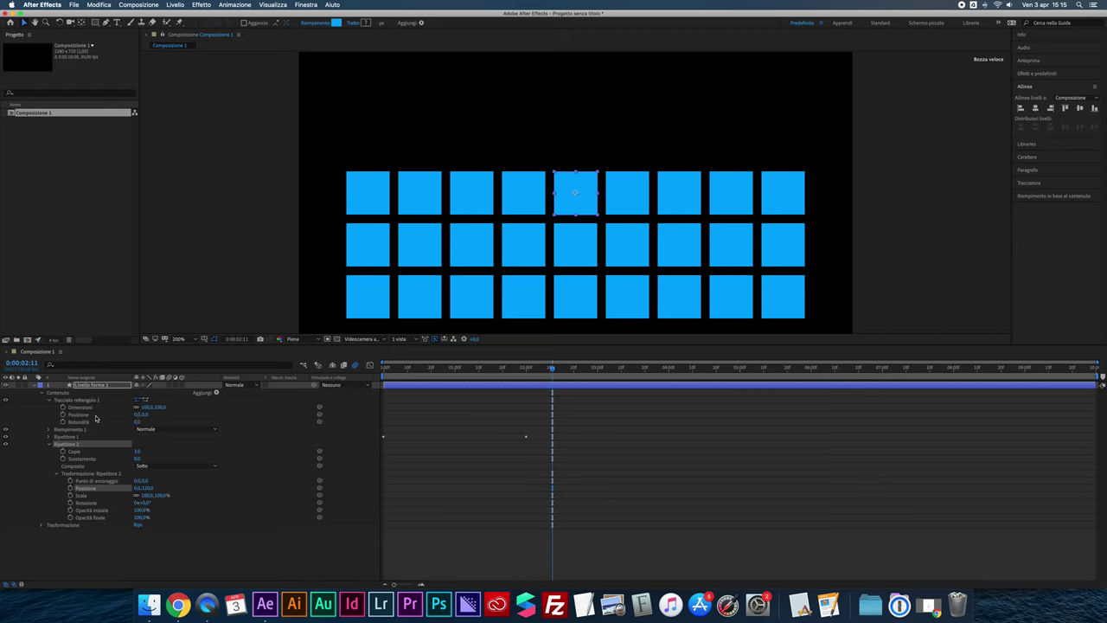
drag(141, 416, 157, 326)
click(149, 414)
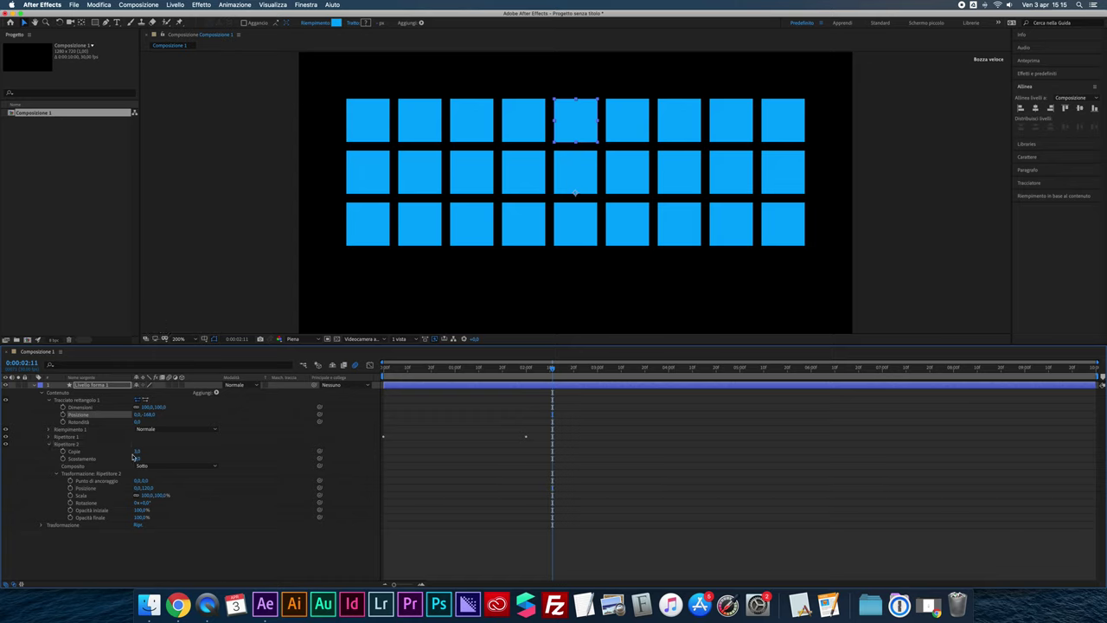
drag(135, 452, 137, 451)
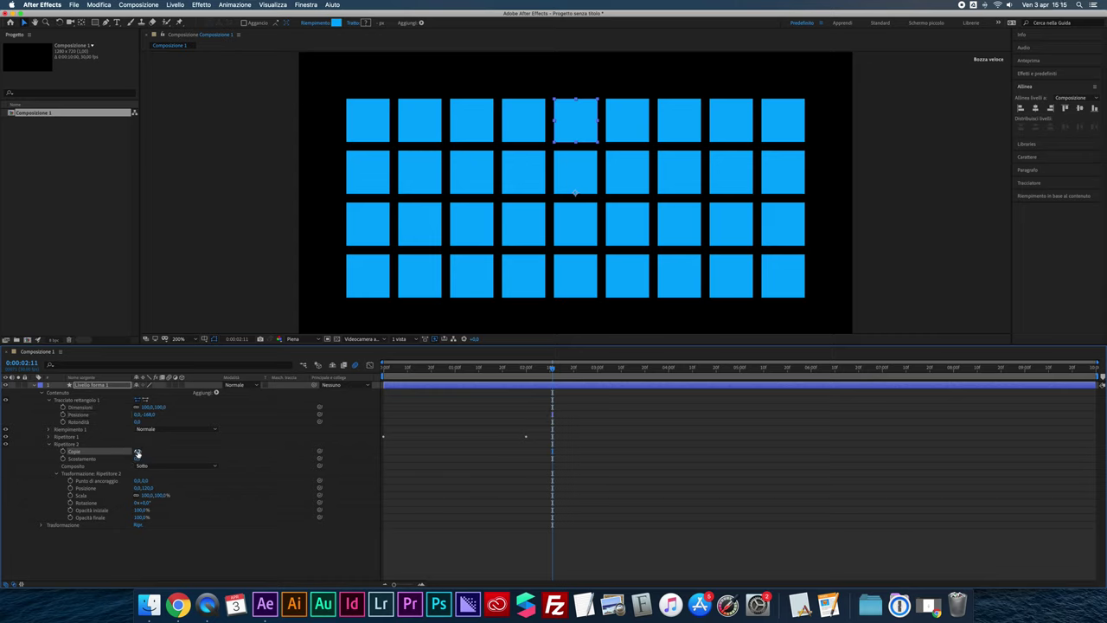
- Preview from the start, then delete the grid shape layer
click(391, 372)
drag(391, 374, 384, 374)
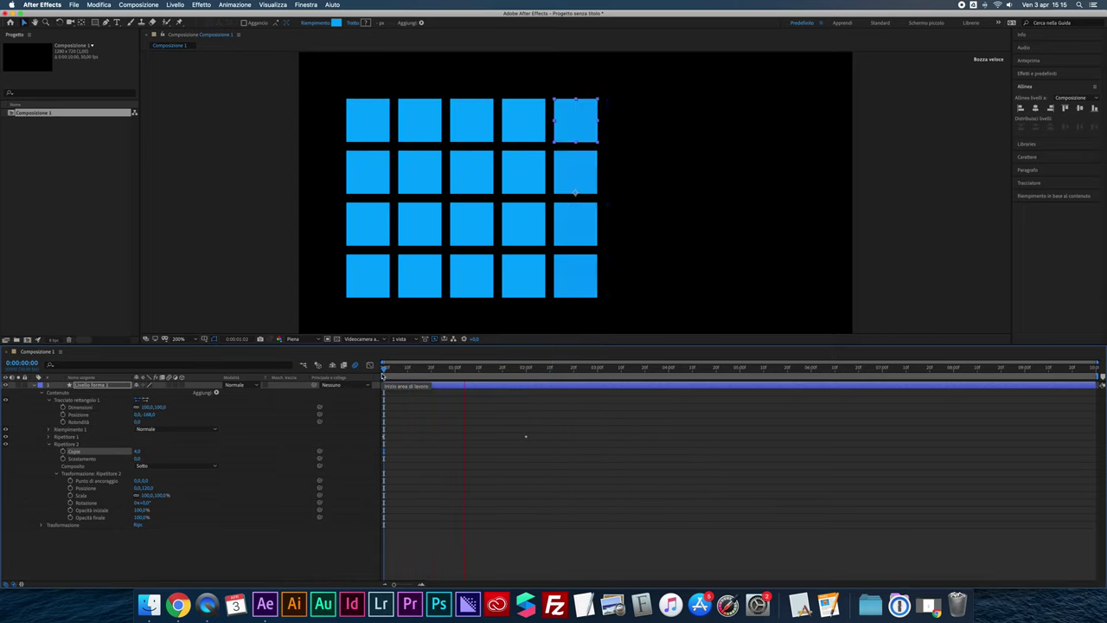
key(space)
click(95, 386)
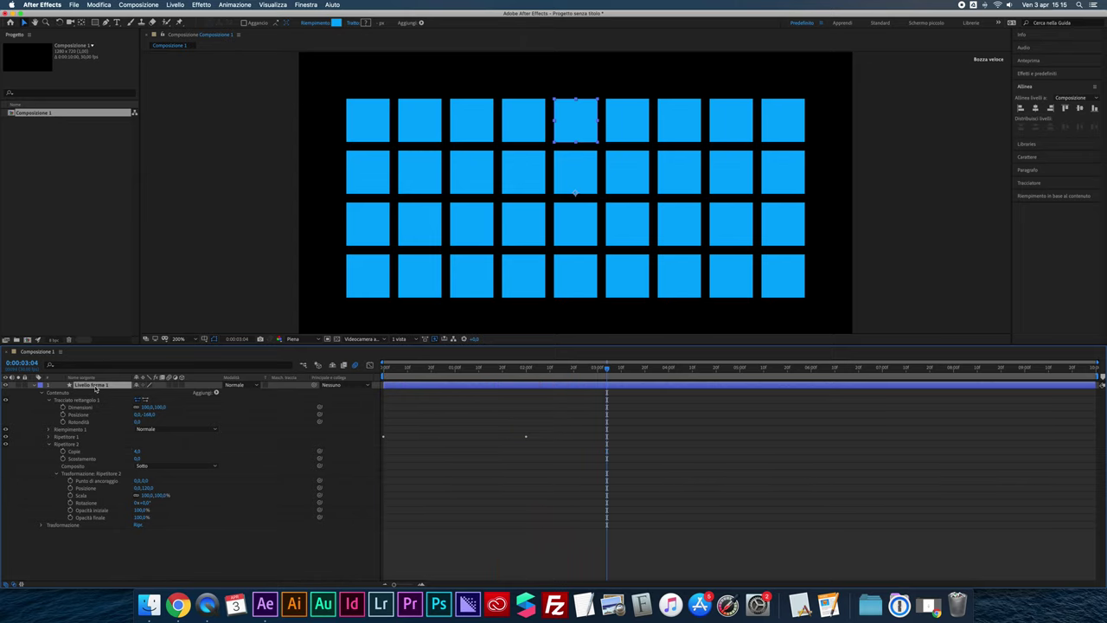
key(Delete)
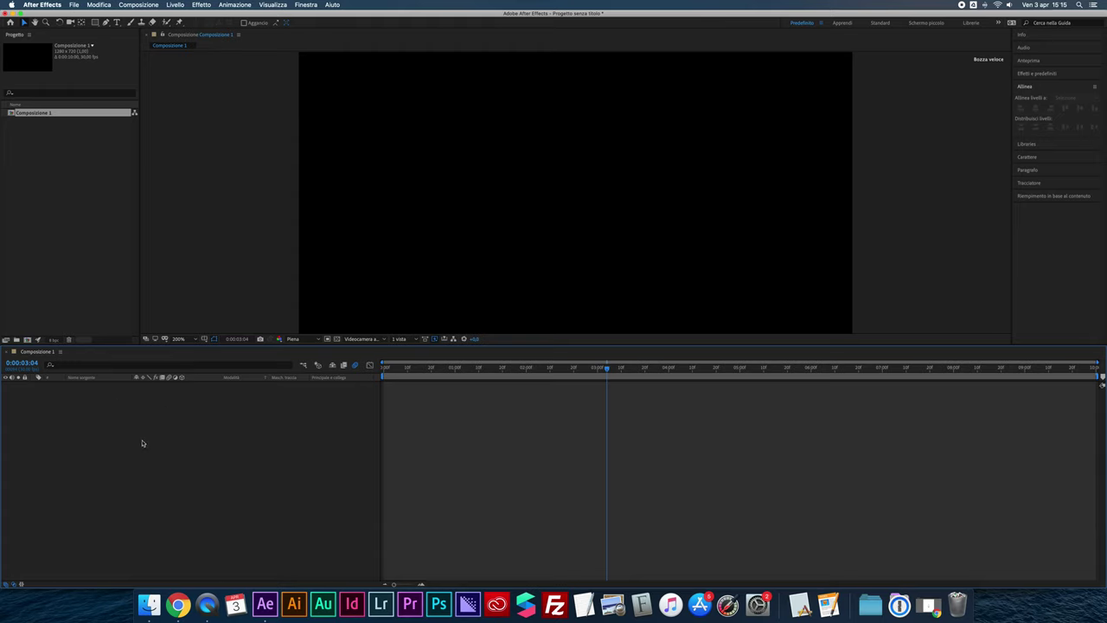
- Create a new shape layer containing a rectangle path
right_click(143, 443)
mouse_move(176, 449)
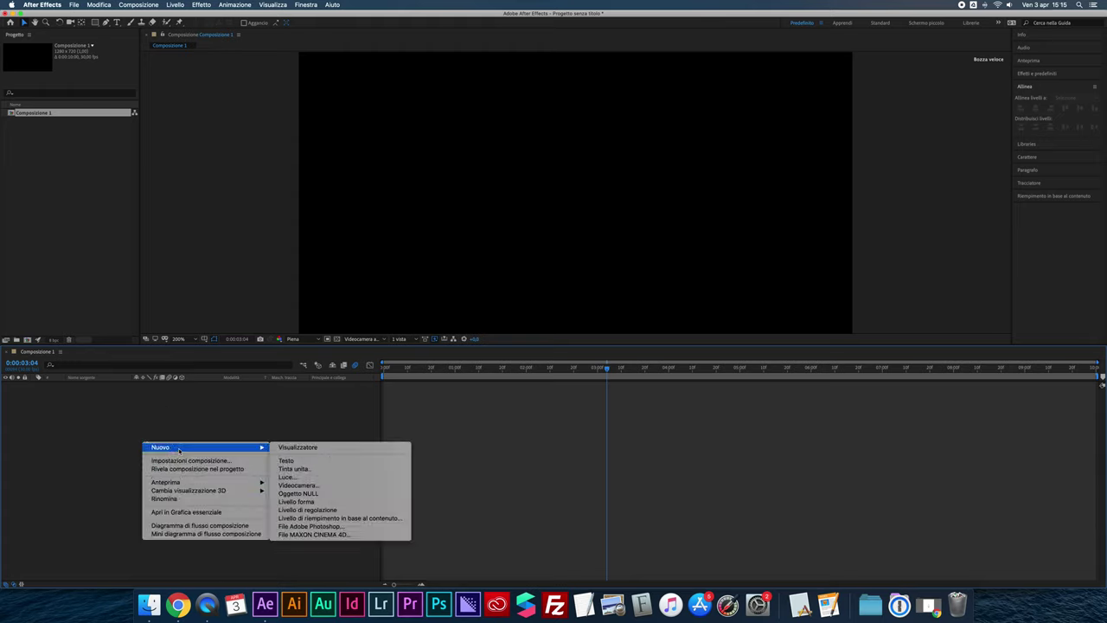
click(299, 502)
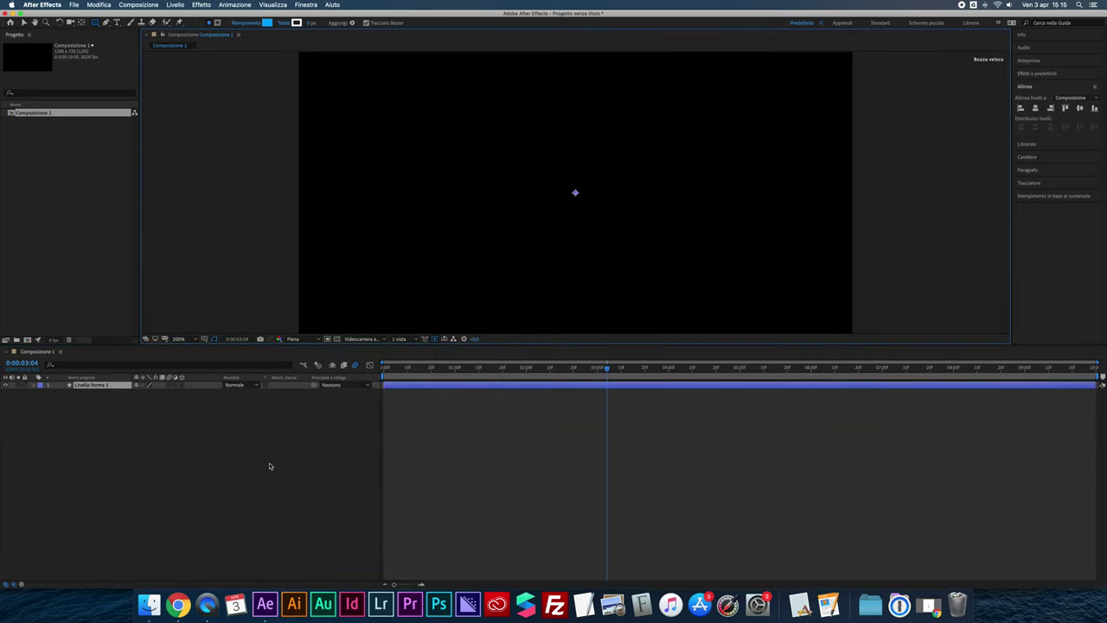
click(32, 386)
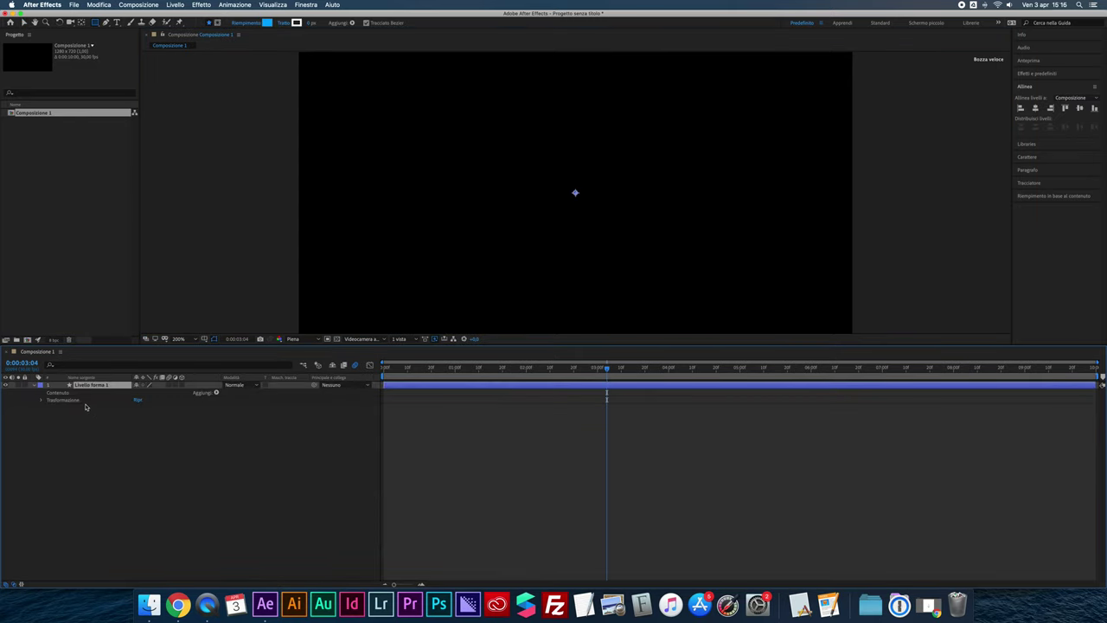
click(216, 393)
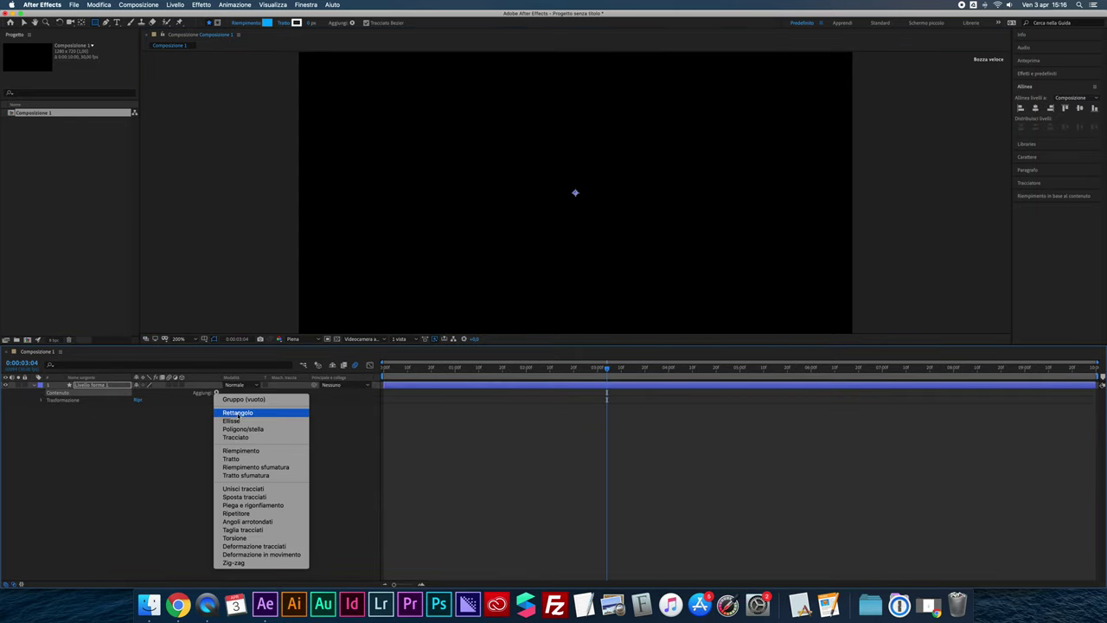
click(238, 413)
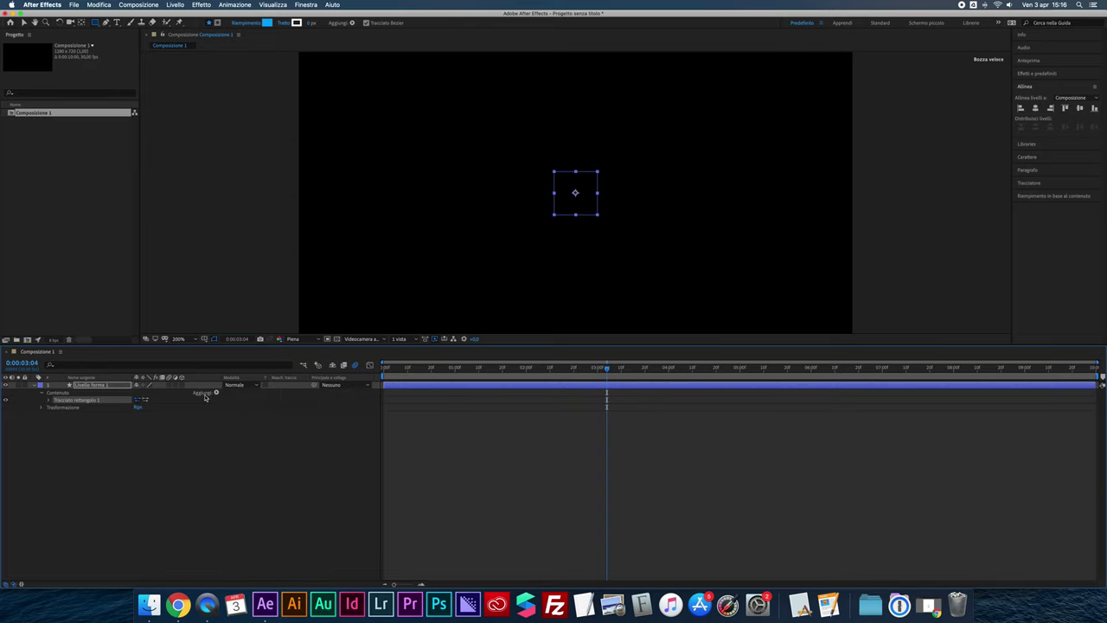
- Add a fill to the rectangle and set its colour to light blue
click(217, 394)
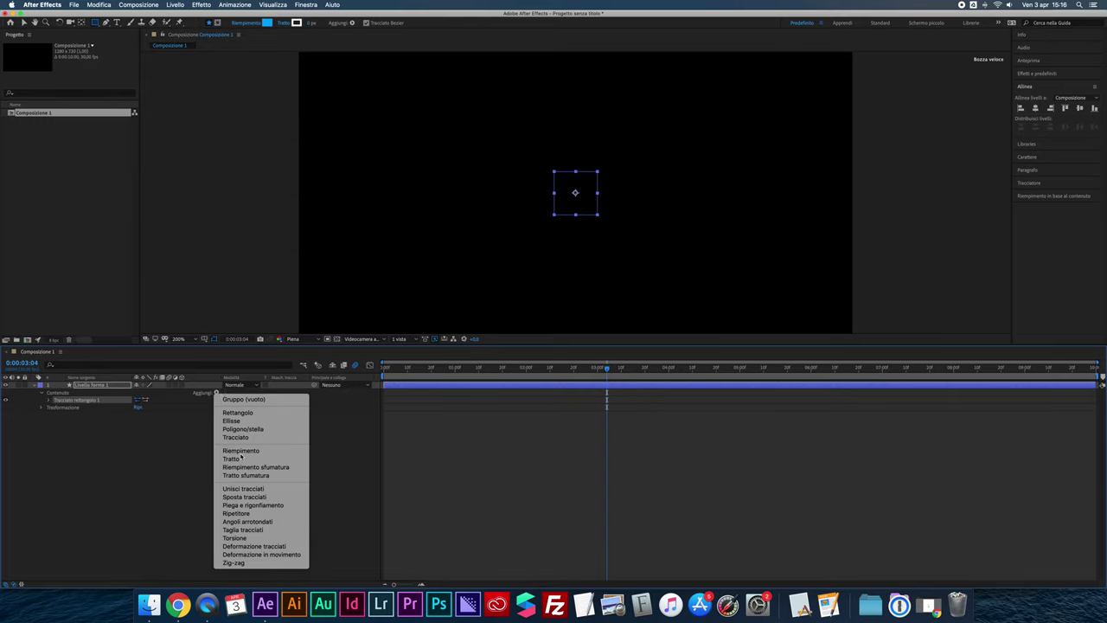
click(242, 455)
click(267, 22)
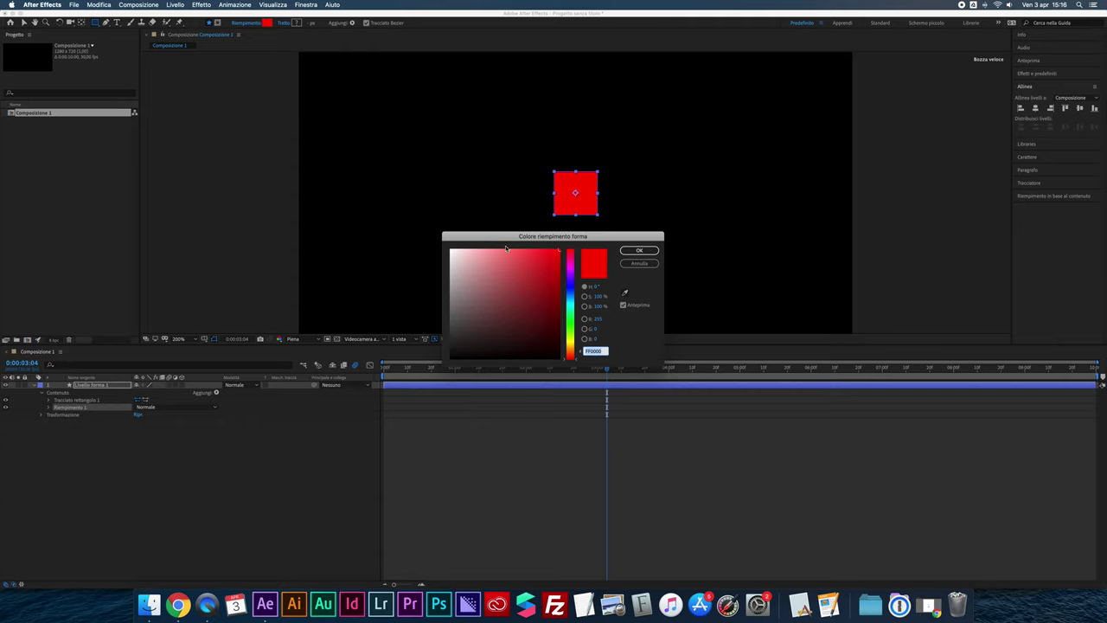
click(572, 285)
drag(572, 285, 572, 291)
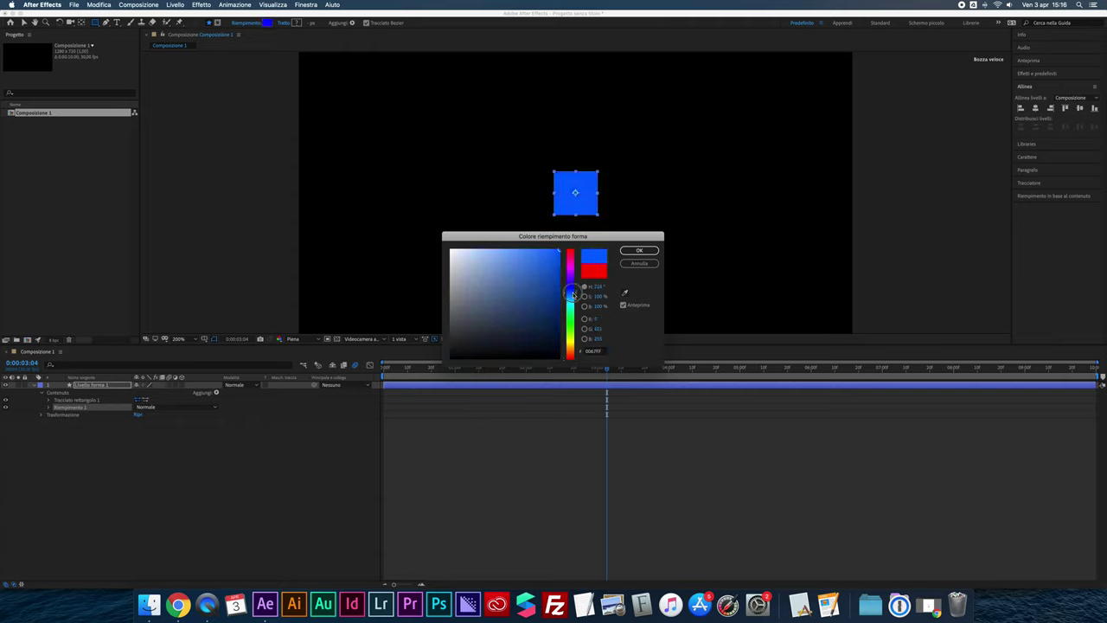
click(639, 250)
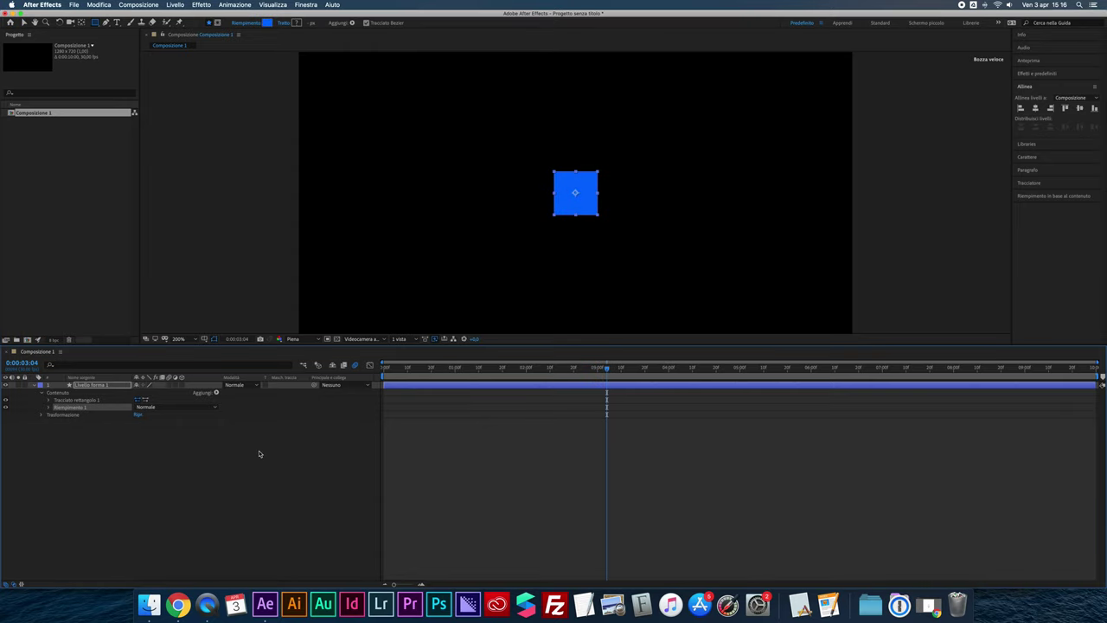
click(50, 401)
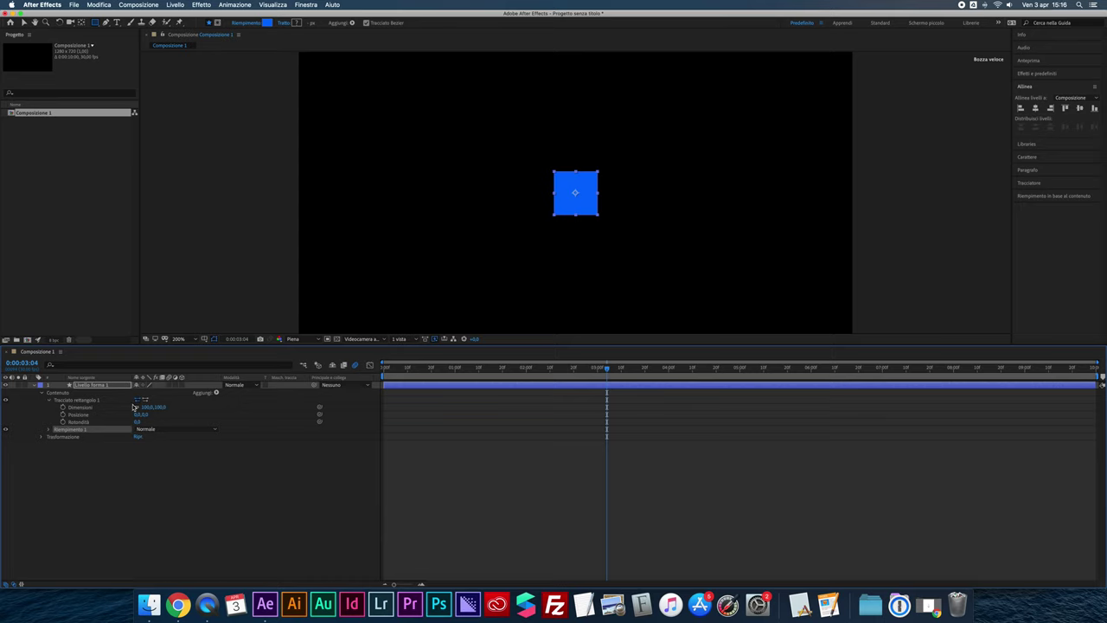
- Resize the rectangle to a 24 × 178 bar and add Ripetitore 1
mouse_move(149, 407)
mouse_down()
mouse_move(158, 415)
mouse_move(117, 407)
mouse_up()
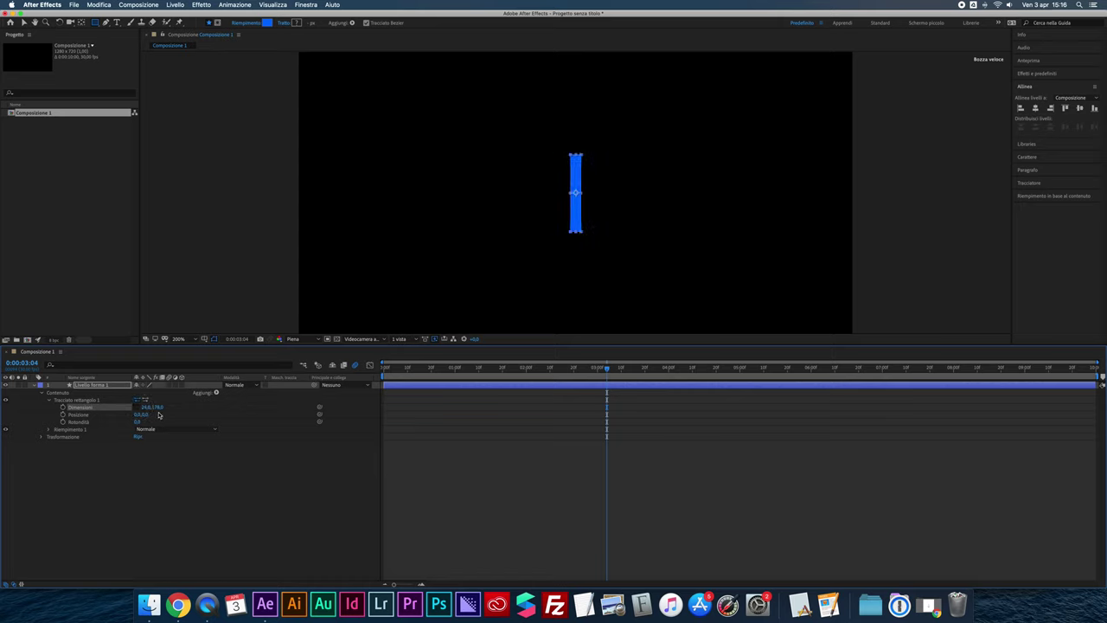
click(75, 401)
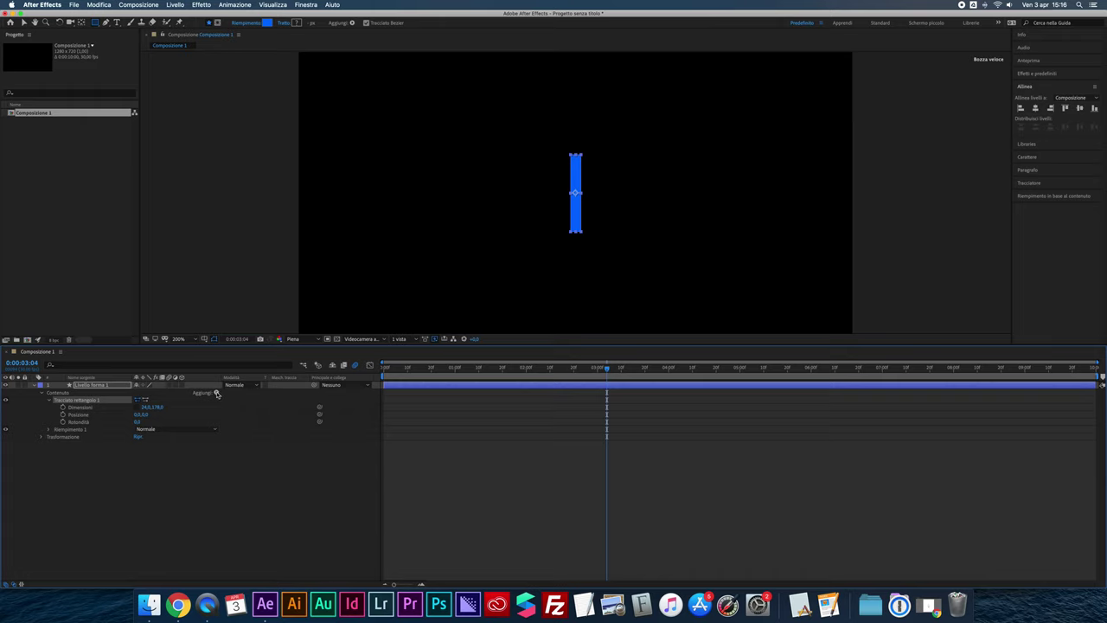
click(218, 393)
click(260, 513)
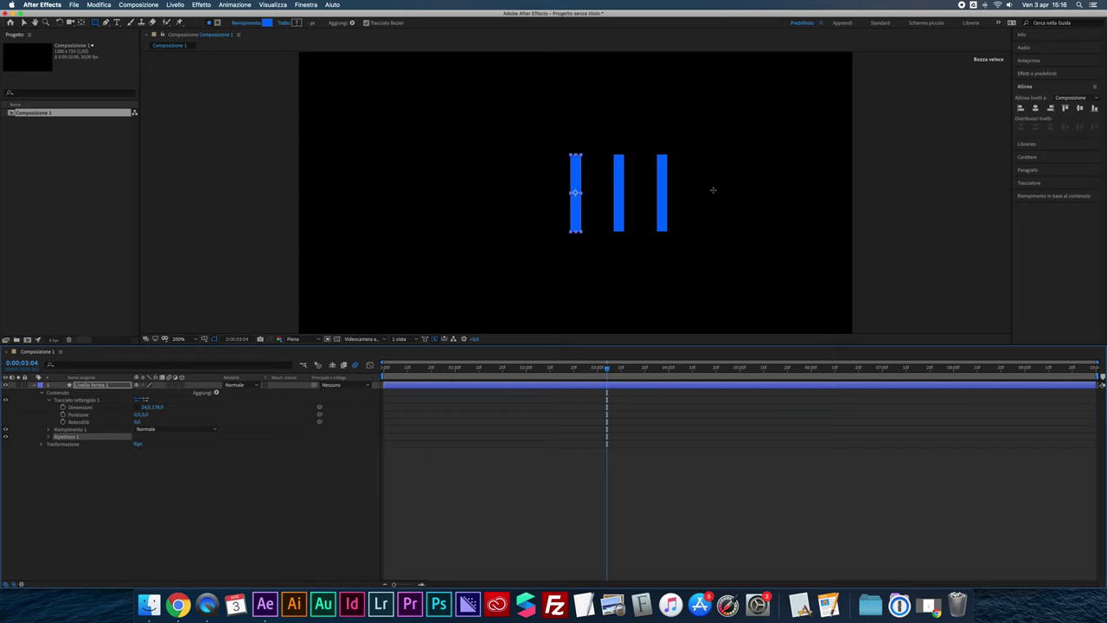
- Set Ripetitore 1 to 7 copies with position offset 0 and 45° rotation per copy
click(49, 437)
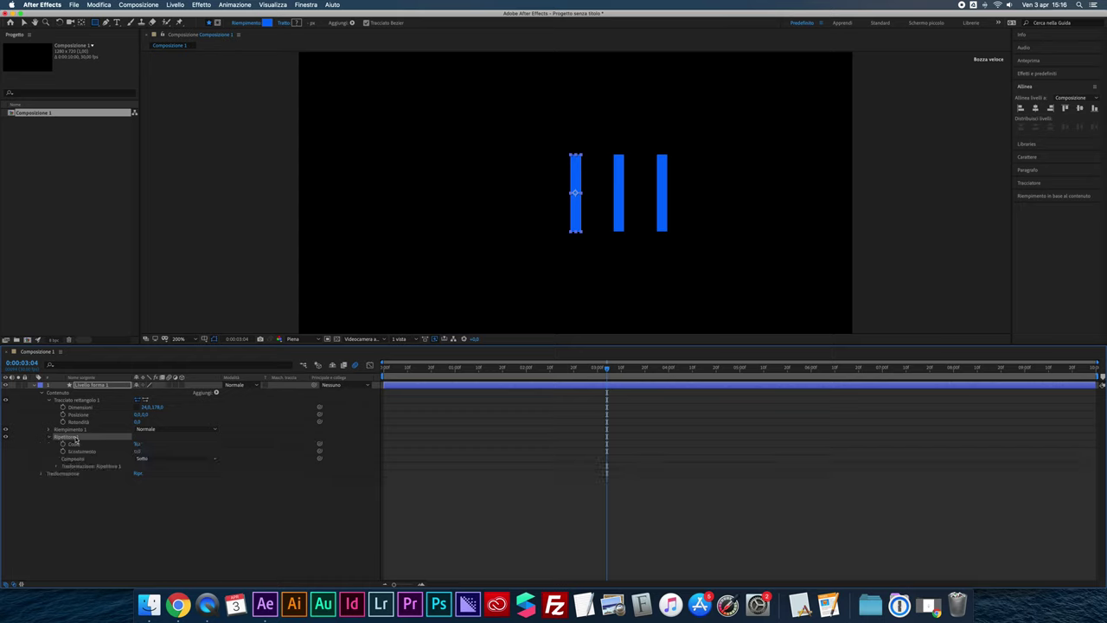
click(137, 444)
text(7)
key(Return)
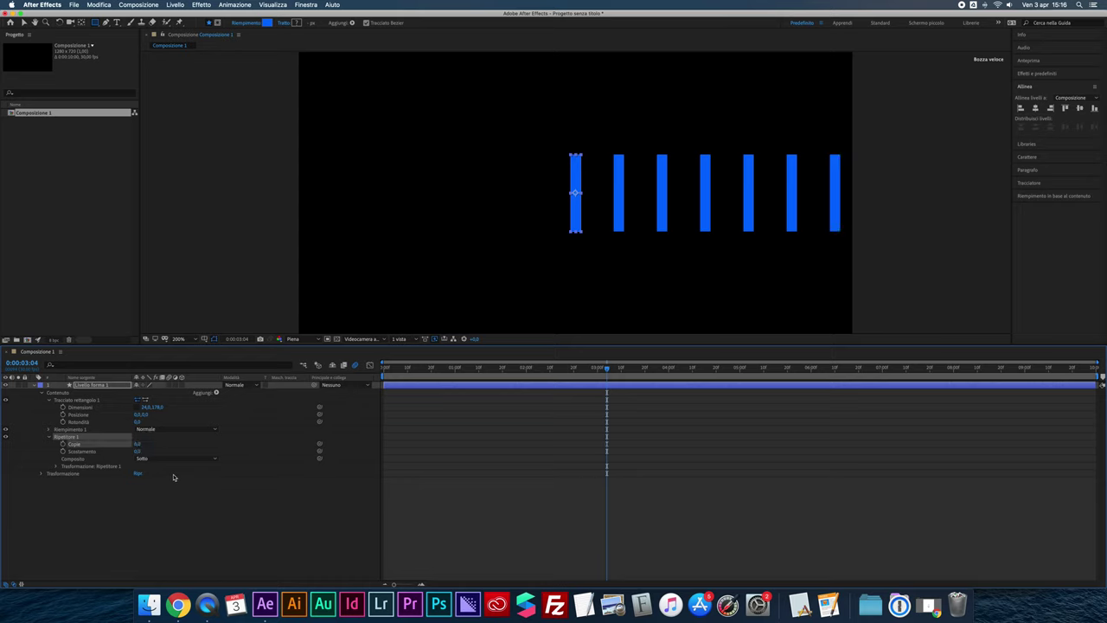
click(56, 466)
click(139, 480)
text(0)
key(Return)
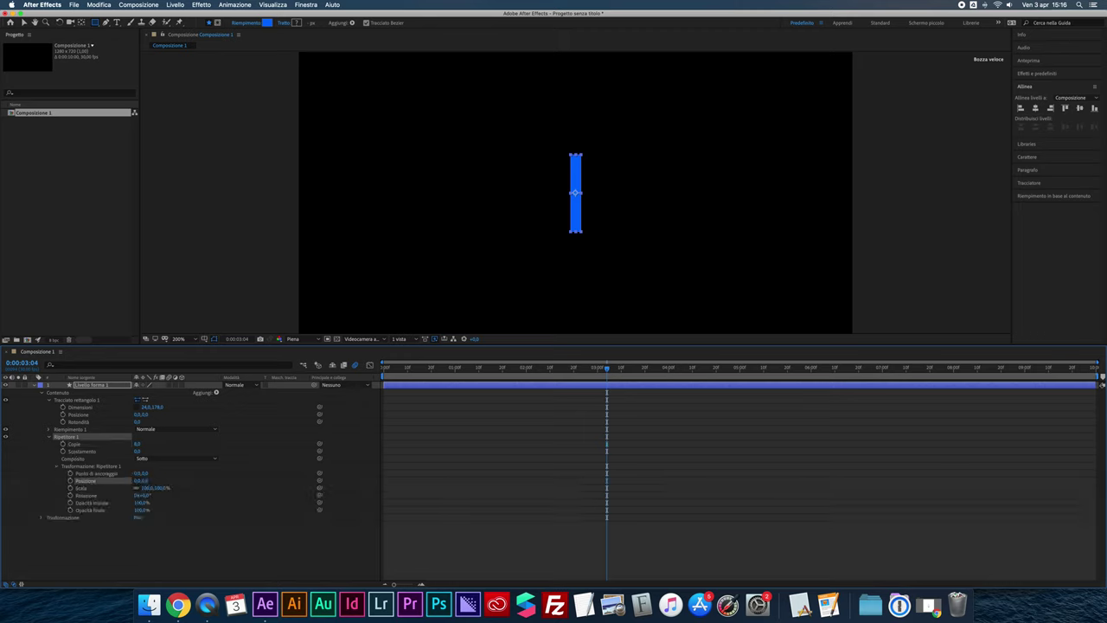
click(144, 495)
text(360/8)
key(Return)
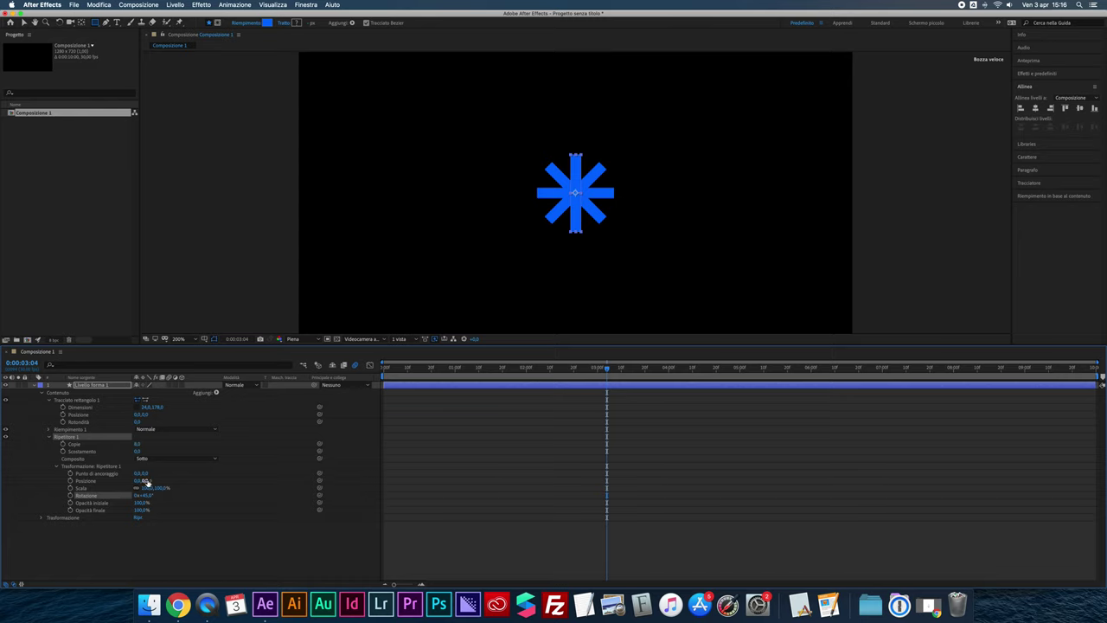
- Offset Tracciato rettangolo 1 position to about 0,162 so the eight bars spread into a ring
mouse_move(145, 480)
mouse_down()
mouse_move(329, 461)
mouse_move(182, 475)
mouse_up()
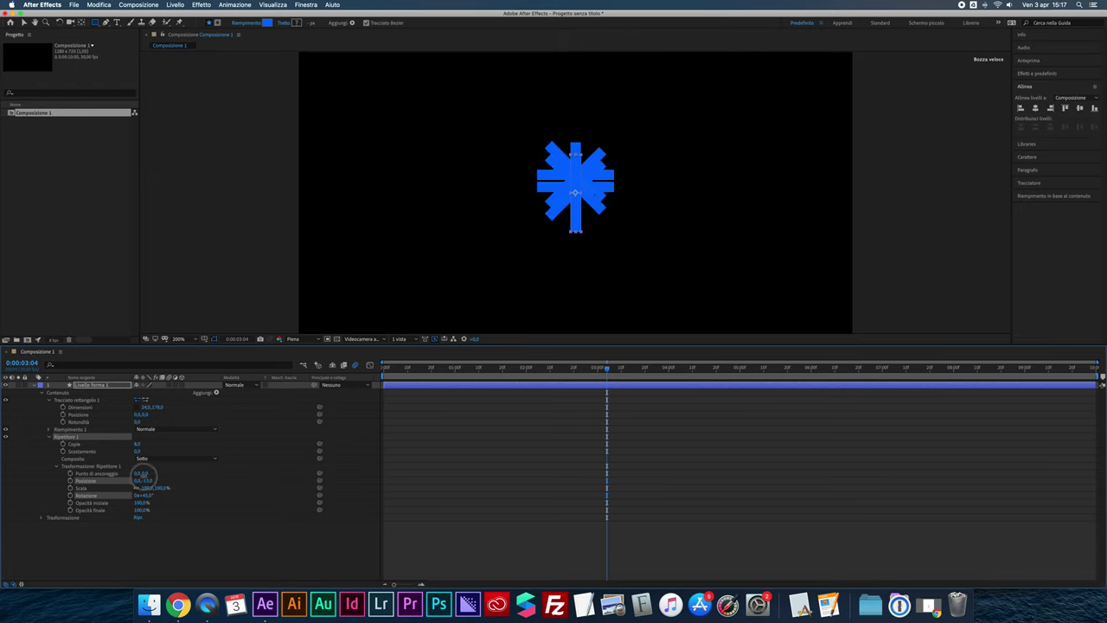
mouse_move(182, 475)
mouse_down()
mouse_move(108, 475)
mouse_move(149, 477)
mouse_up()
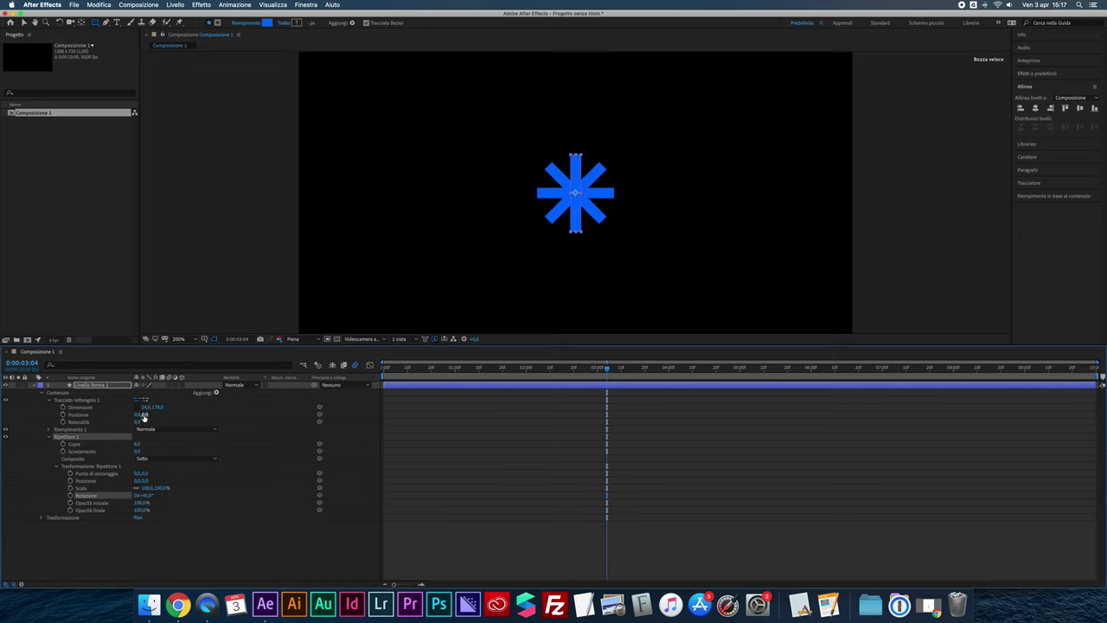
mouse_move(143, 417)
mouse_down()
mouse_move(162, 491)
mouse_move(153, 618)
mouse_move(176, 97)
mouse_move(191, 335)
mouse_up()
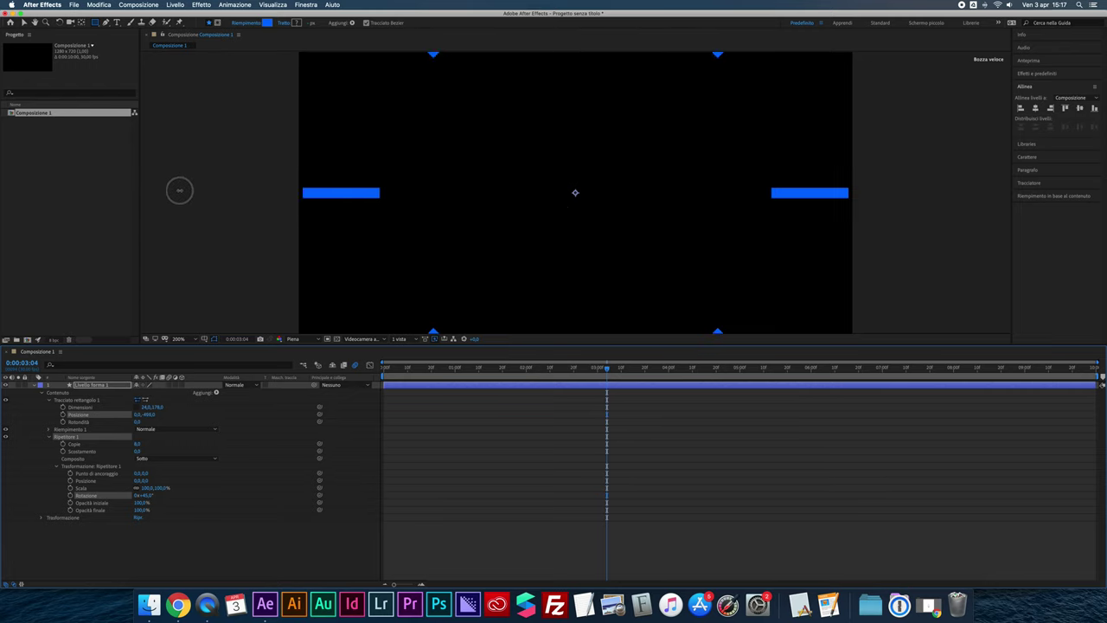
drag(191, 335, 200, 424)
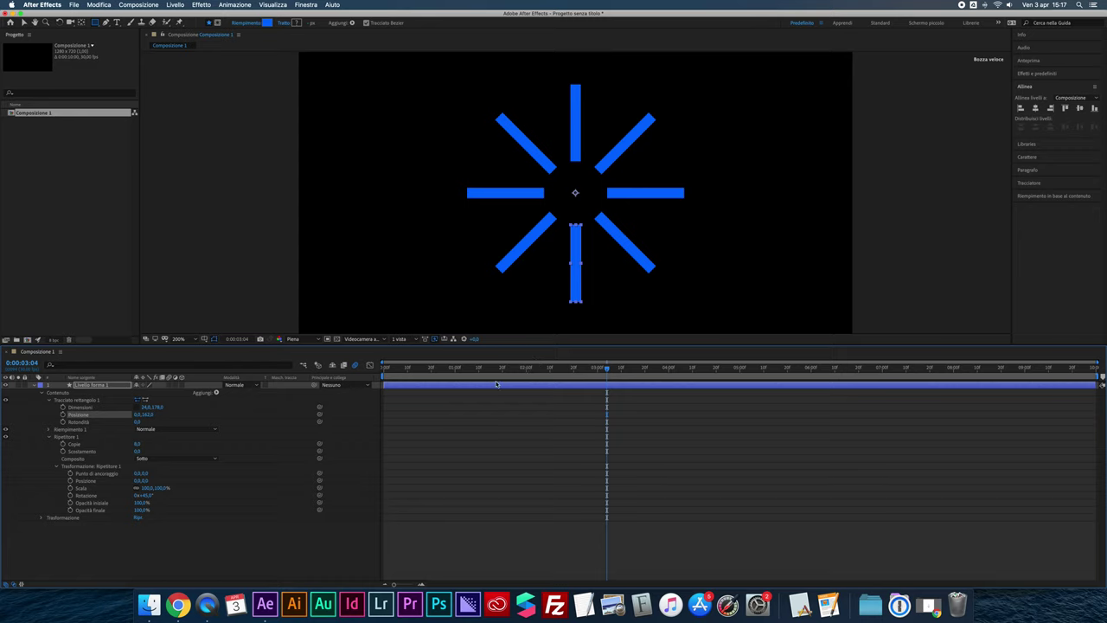
click(147, 415)
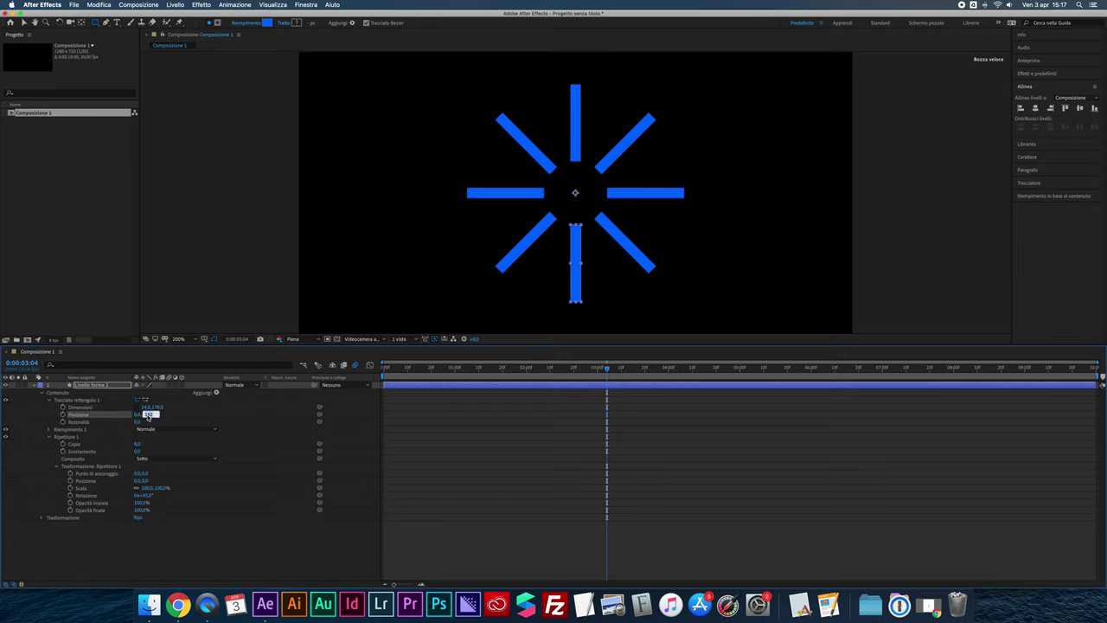